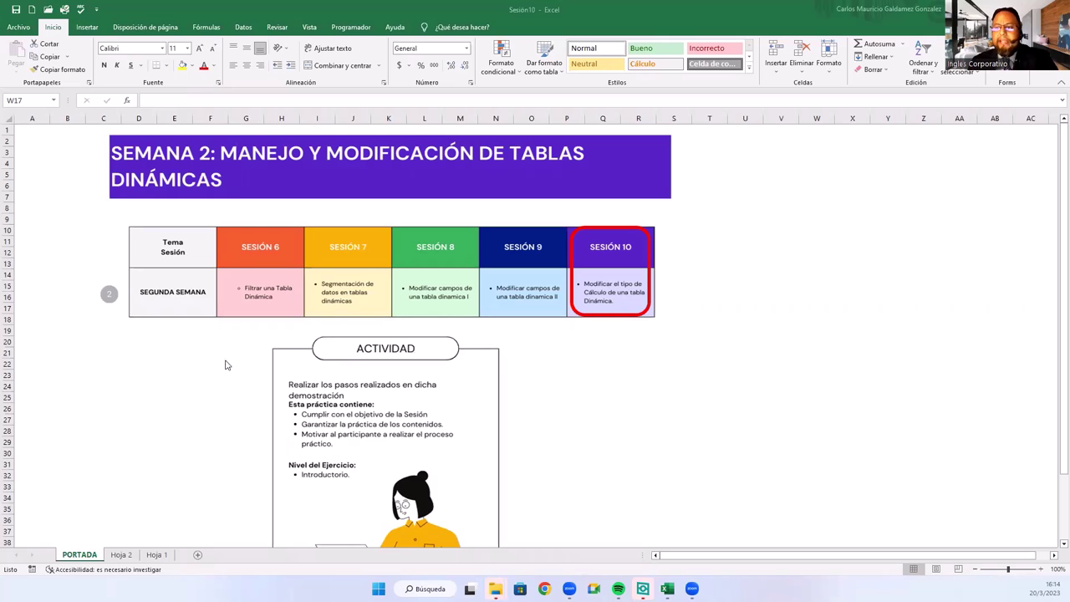
# - On Hoja 1, copy the seller and product entries from rows 187–197 to B212
pyautogui.click(156, 556)
pyautogui.click(138, 255)
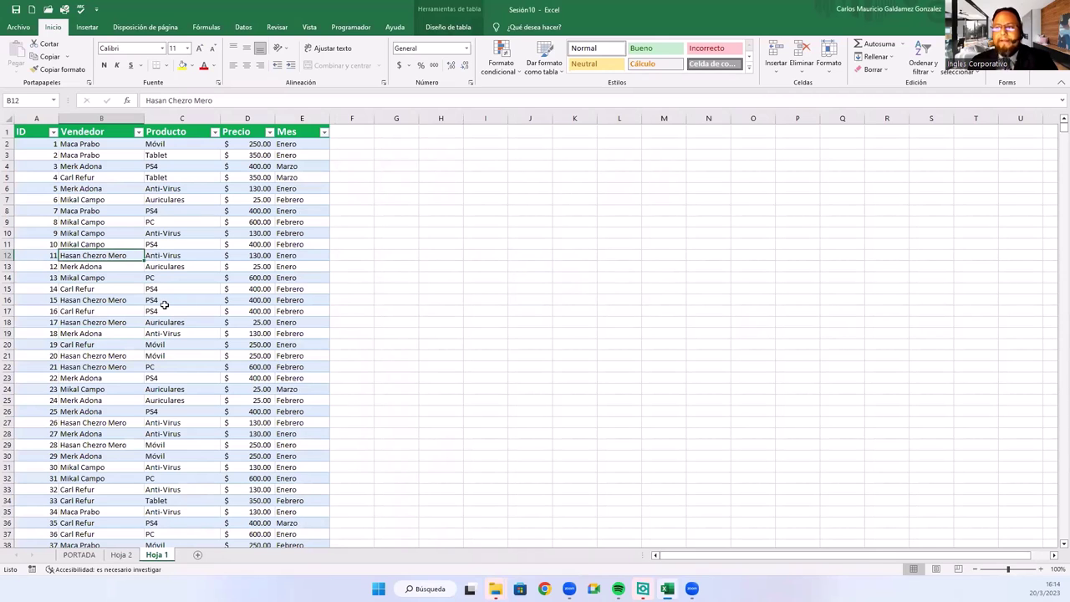
pyautogui.scroll(-6, 165, 304)
pyautogui.scroll(-15, 163, 310)
pyautogui.scroll(-13, 155, 334)
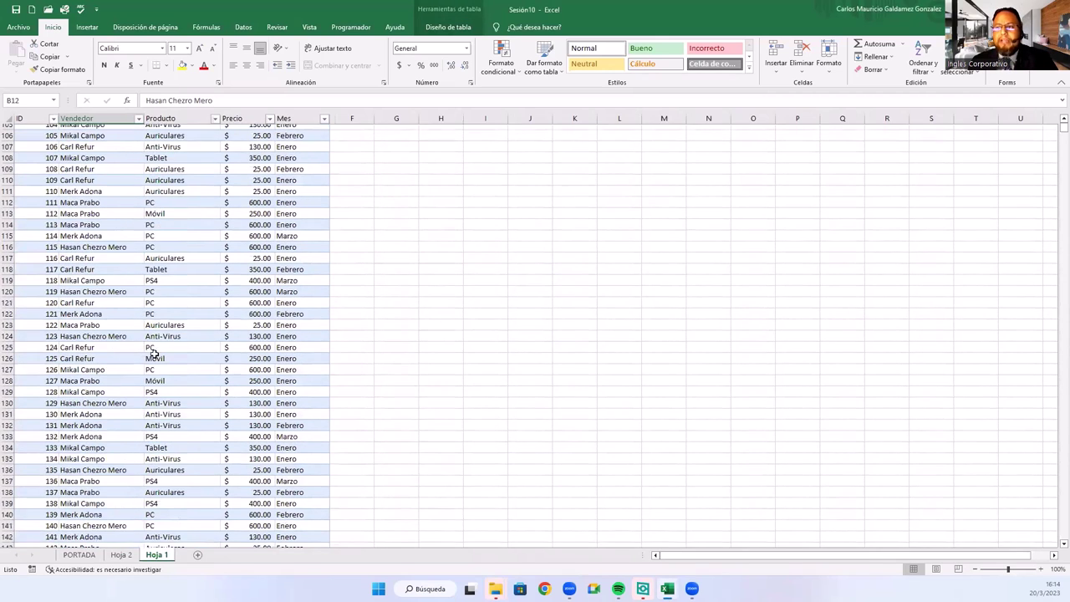
pyautogui.scroll(-15, 154, 353)
pyautogui.scroll(-15, 125, 357)
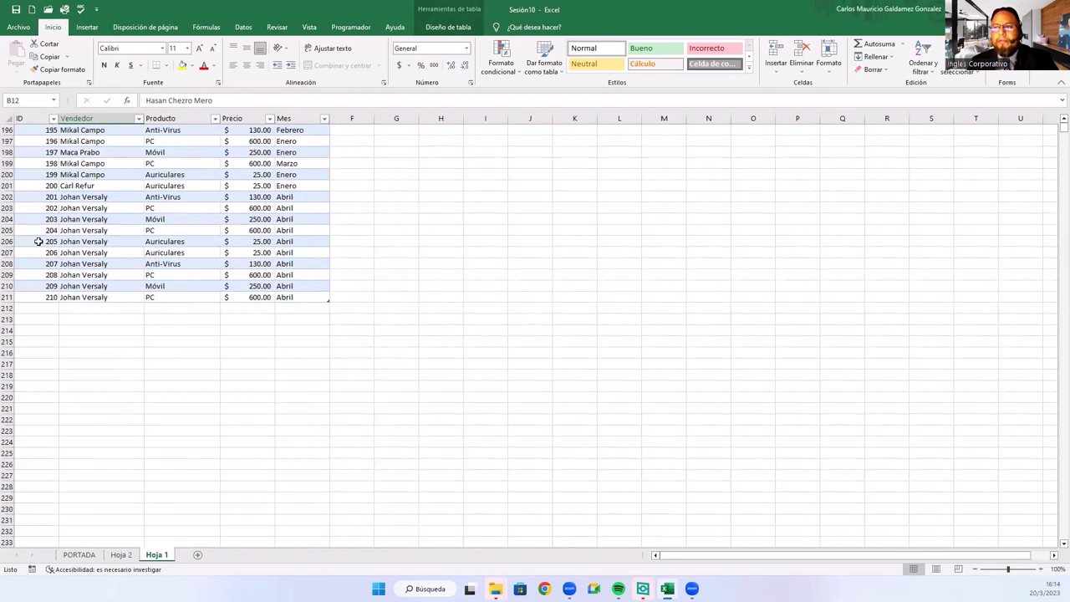
pyautogui.scroll(5, 135, 288)
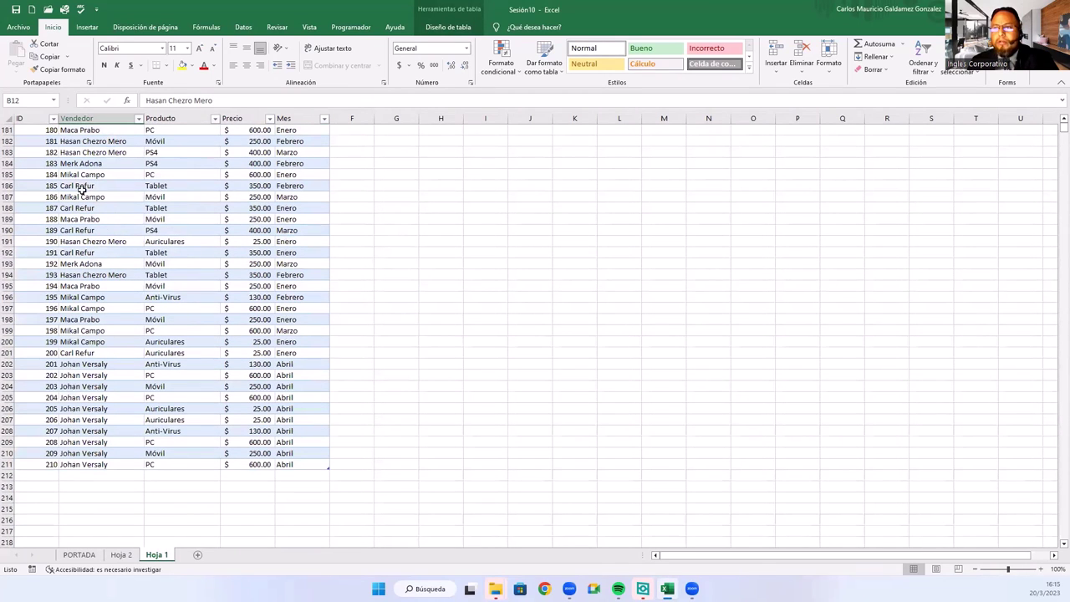
pyautogui.moveTo(94, 197); pyautogui.dragTo(169, 310)
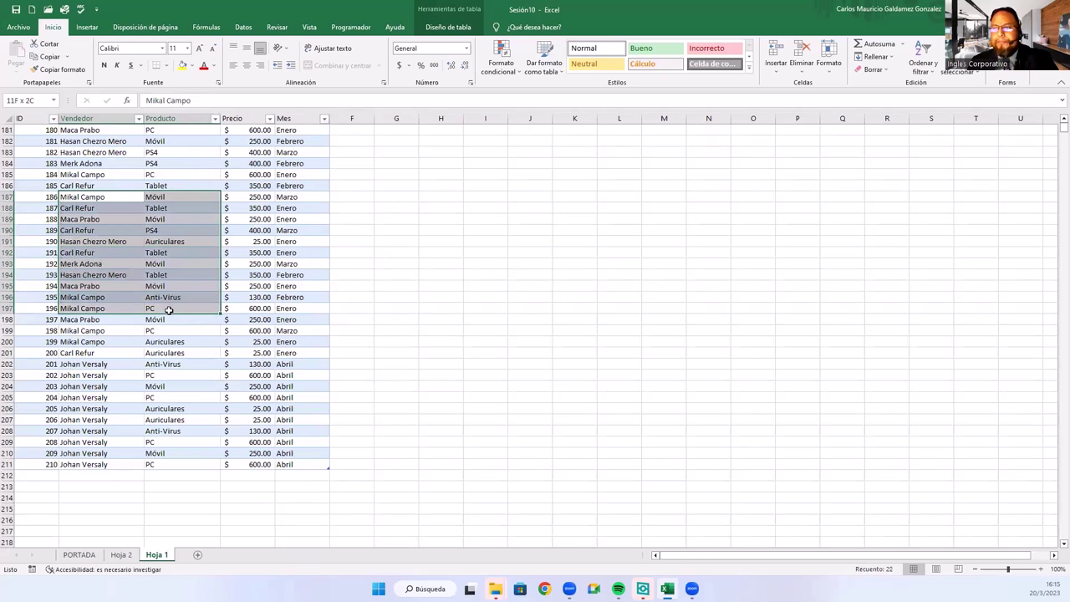
pyautogui.hotkey('ctrl', 'c')
pyautogui.click(75, 476)
pyautogui.hotkey('ctrl', 'v')
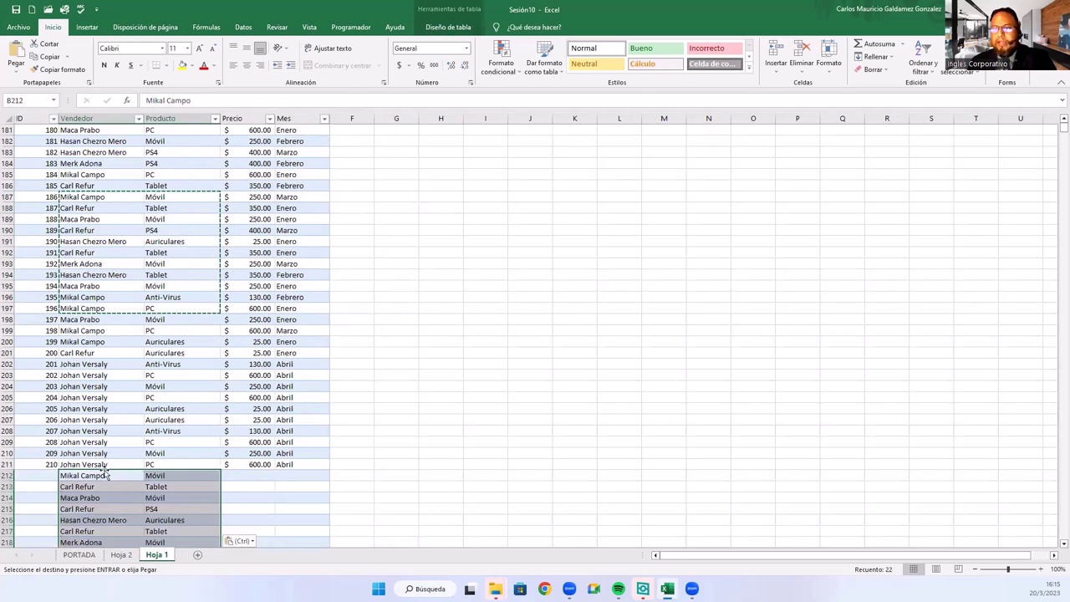
# - Fill the month Abril down the new rows through row 222
pyautogui.scroll(-5, 223, 340)
pyautogui.click(303, 298)
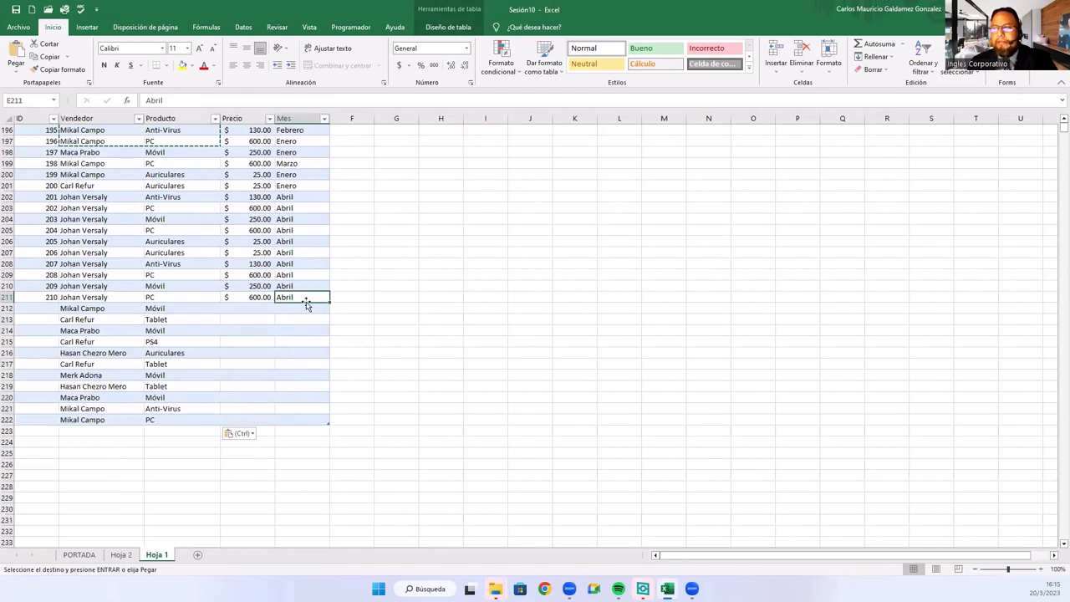
pyautogui.moveTo(330, 302)
pyautogui.mouseDown()
pyautogui.moveTo(312, 423)
pyautogui.moveTo(306, 298)
pyautogui.moveTo(324, 299)
pyautogui.moveTo(312, 425)
pyautogui.mouseUp()
pyautogui.click(167, 309)
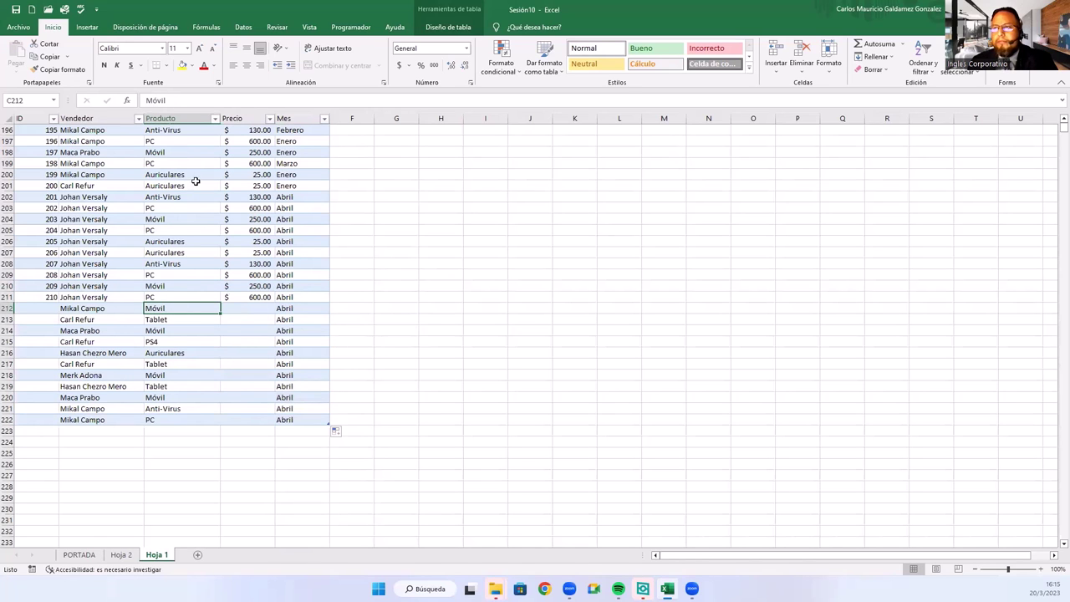
pyautogui.scroll(7, 193, 180)
# - Undo the Abril fill and the pasted seller and product rows
pyautogui.scroll(-5, 159, 357)
pyautogui.scroll(-6, 188, 360)
pyautogui.hotkey('ctrl', 'z')
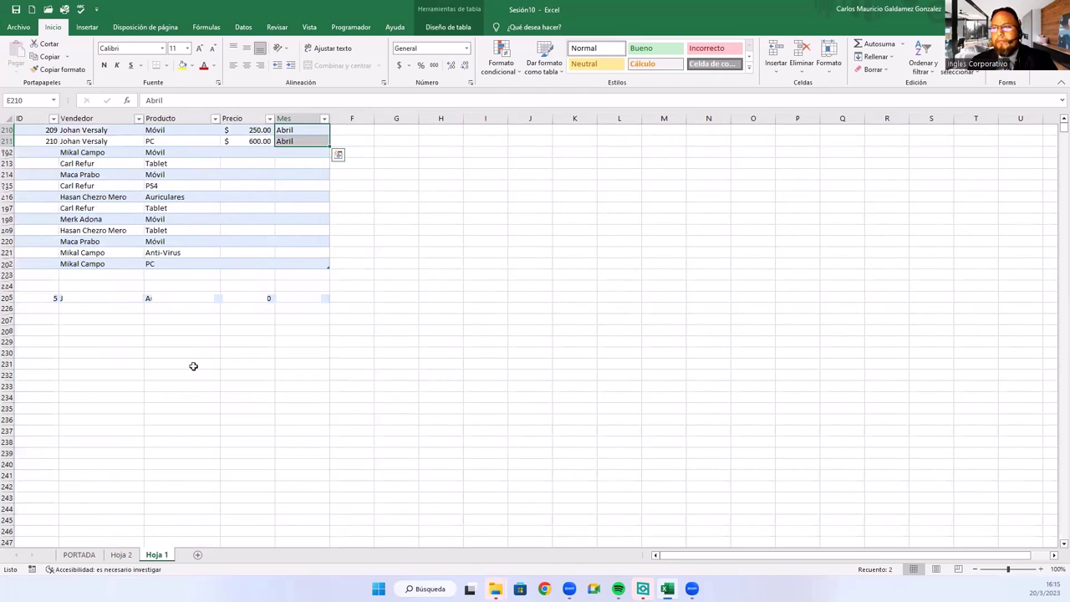
pyautogui.hotkey('ctrl', 'z')
pyautogui.hotkey('ctrl', 'z')
pyautogui.scroll(5, 235, 401)
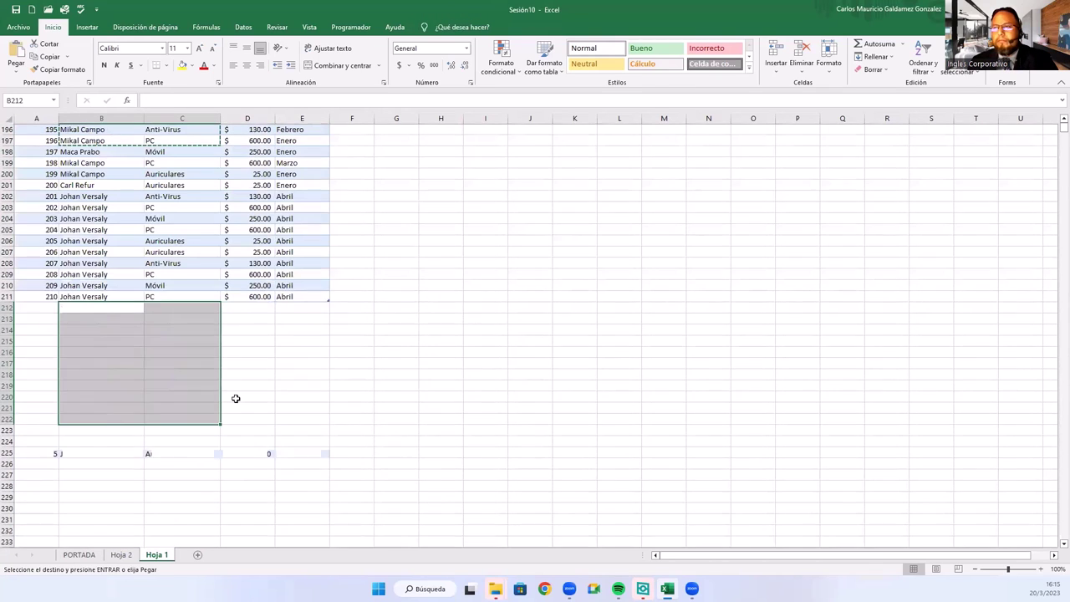
pyautogui.scroll(5, 236, 401)
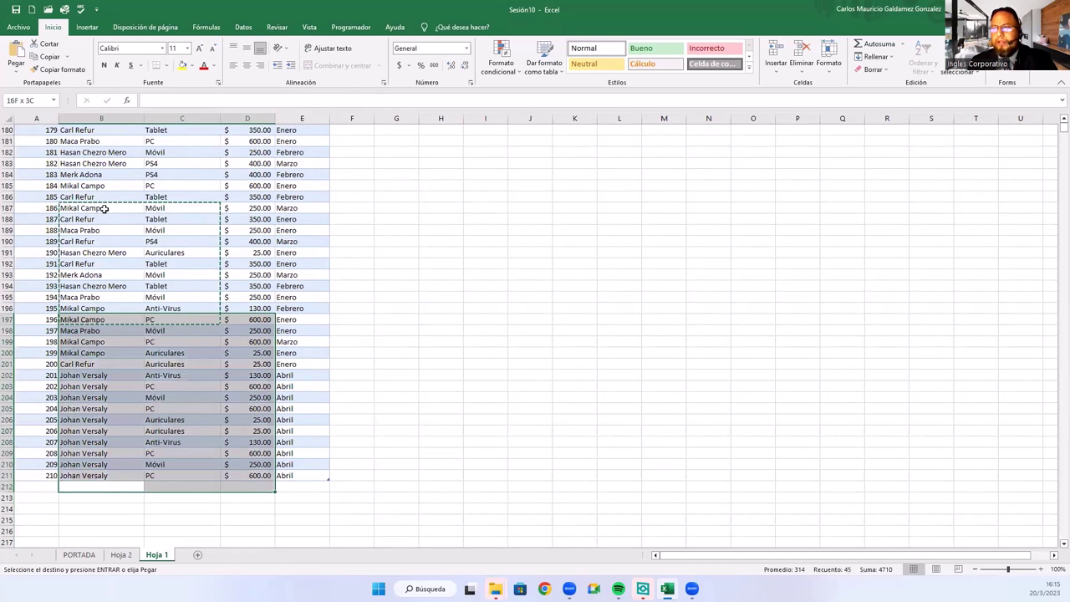
# - Copy sellers, products and prices from rows 187–196 and paste them at B212
pyautogui.moveTo(105, 210); pyautogui.dragTo(251, 322)
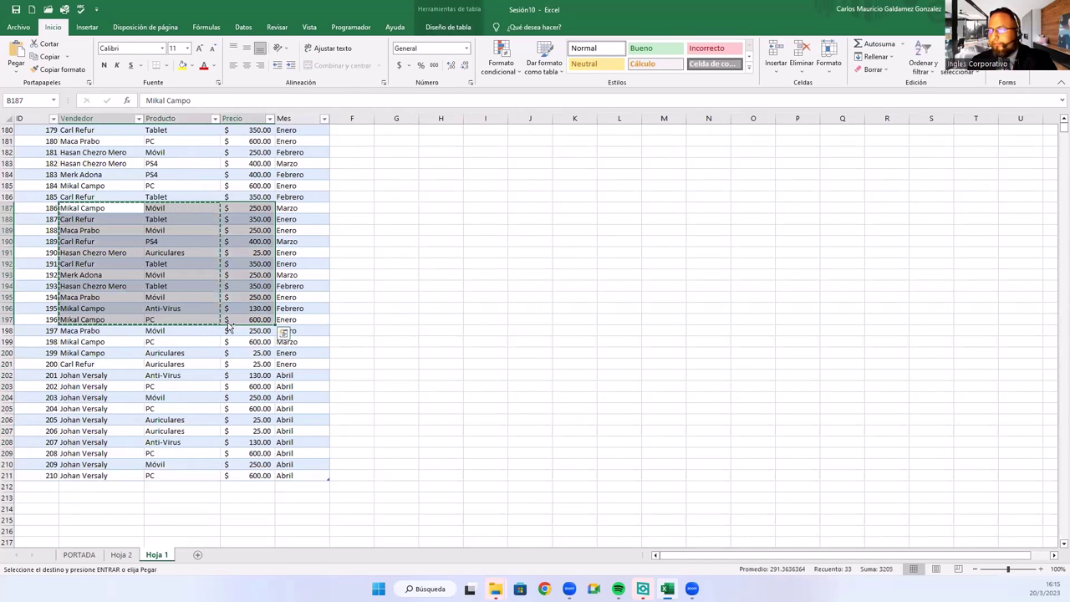
pyautogui.hotkey('ctrl', 'q')
pyautogui.moveTo(98, 207); pyautogui.dragTo(104, 319)
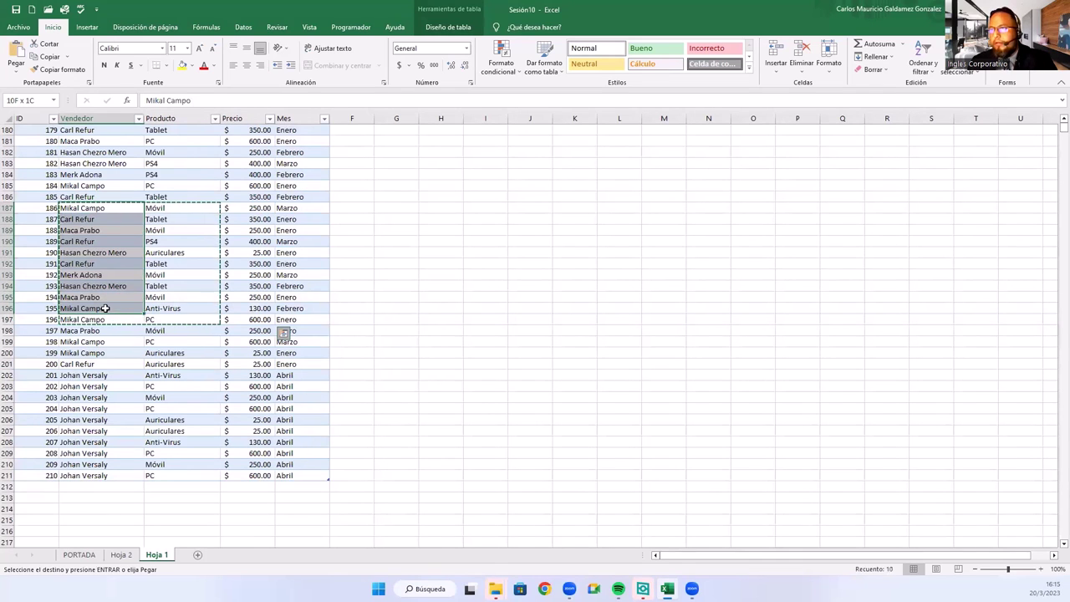
pyautogui.moveTo(105, 319); pyautogui.dragTo(237, 307)
pyautogui.hotkey('ctrl', 'c')
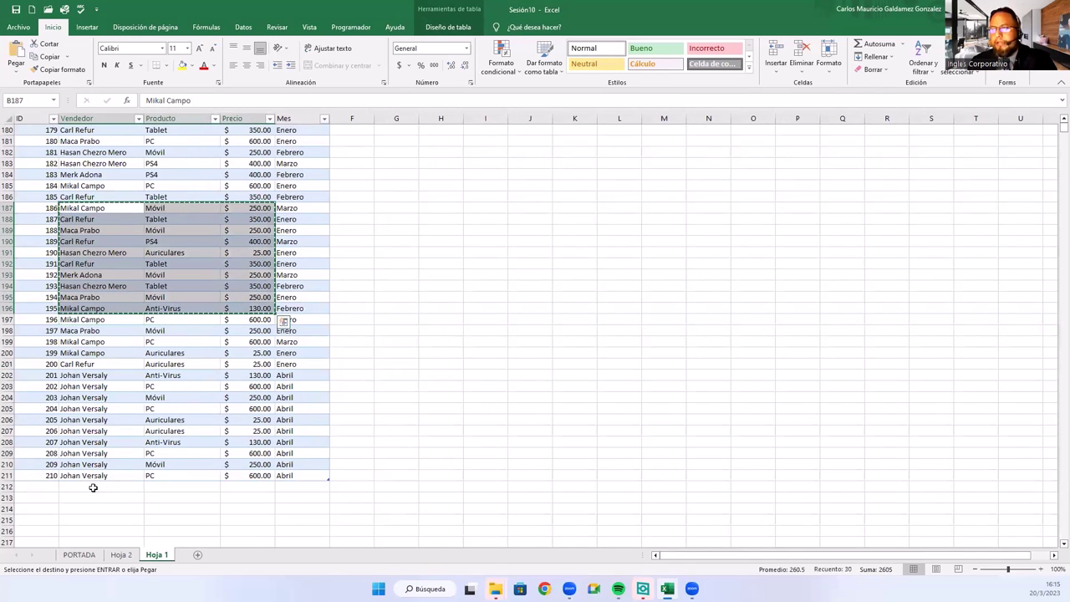
pyautogui.click(94, 486)
pyautogui.hotkey('ctrl', 'v')
# - Fill Abril down the new Mes cells and continue the IDs down to 220
pyautogui.scroll(-5, 267, 419)
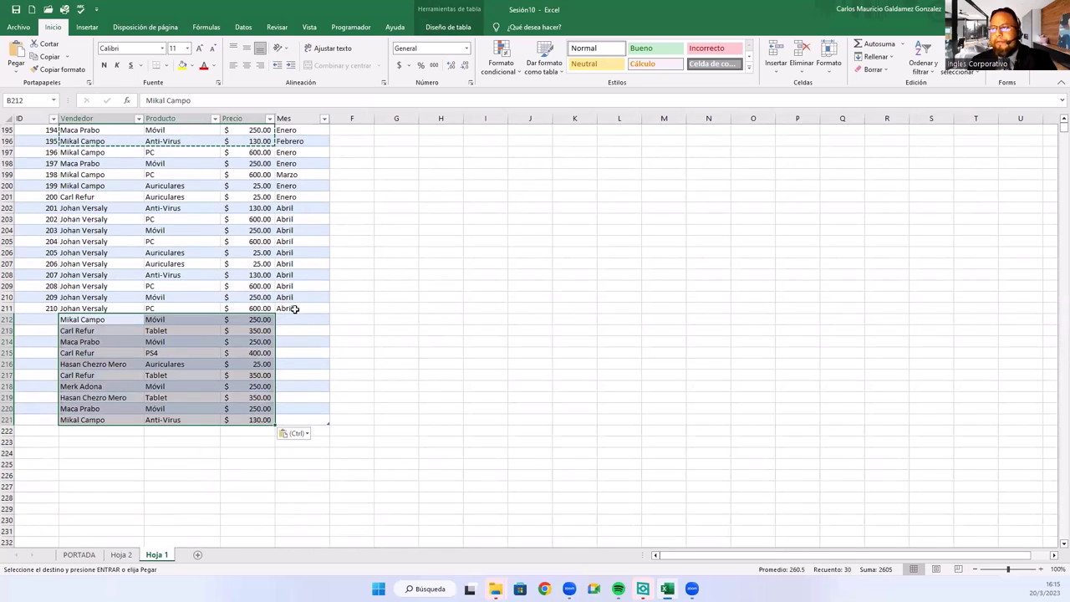
pyautogui.click(295, 309)
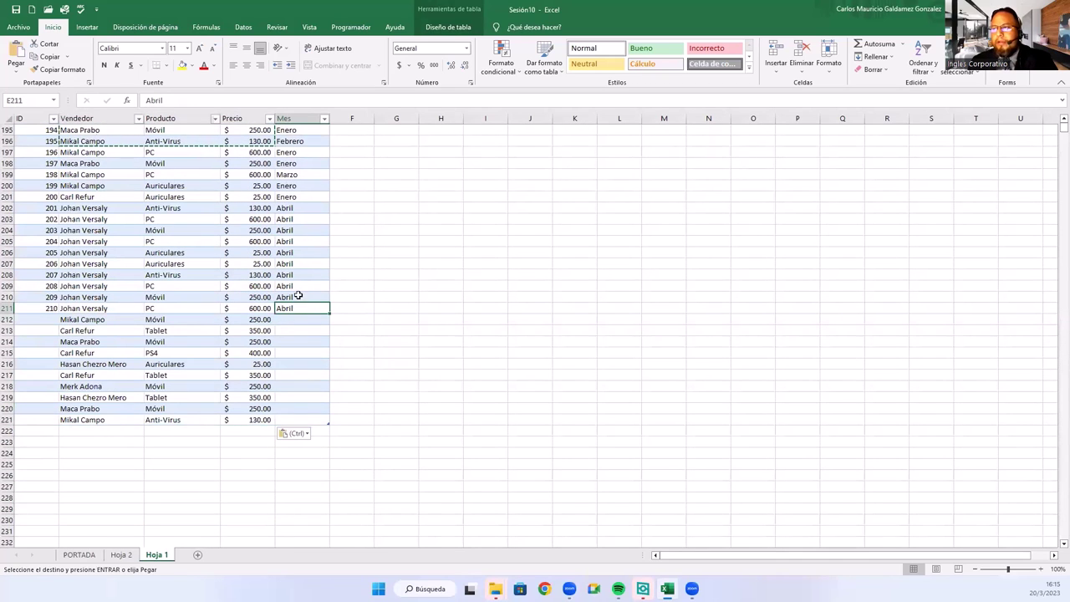
pyautogui.moveTo(299, 295); pyautogui.dragTo(328, 422)
pyautogui.moveTo(39, 297); pyautogui.dragTo(55, 423)
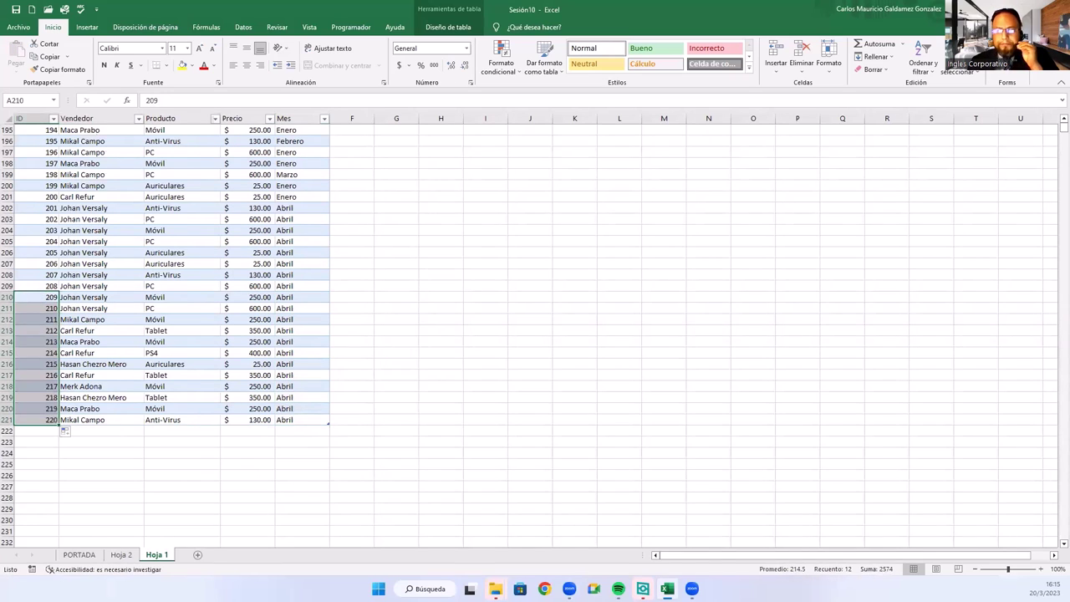
pyautogui.click(217, 364)
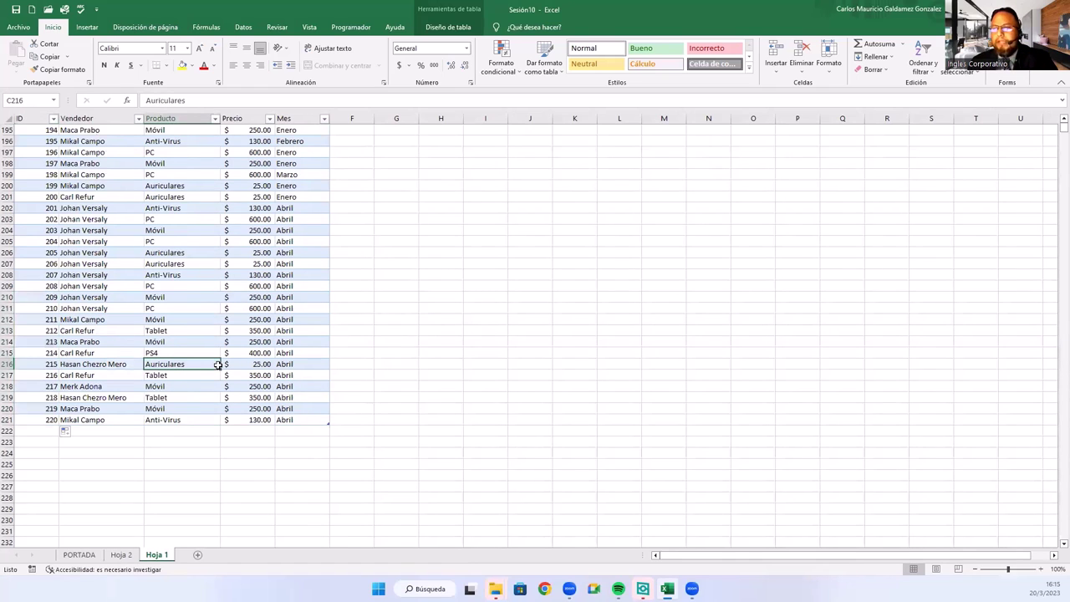
# - On Hoja 2, replace ID in the pivot rows with Vendedor followed by Mes
pyautogui.click(121, 555)
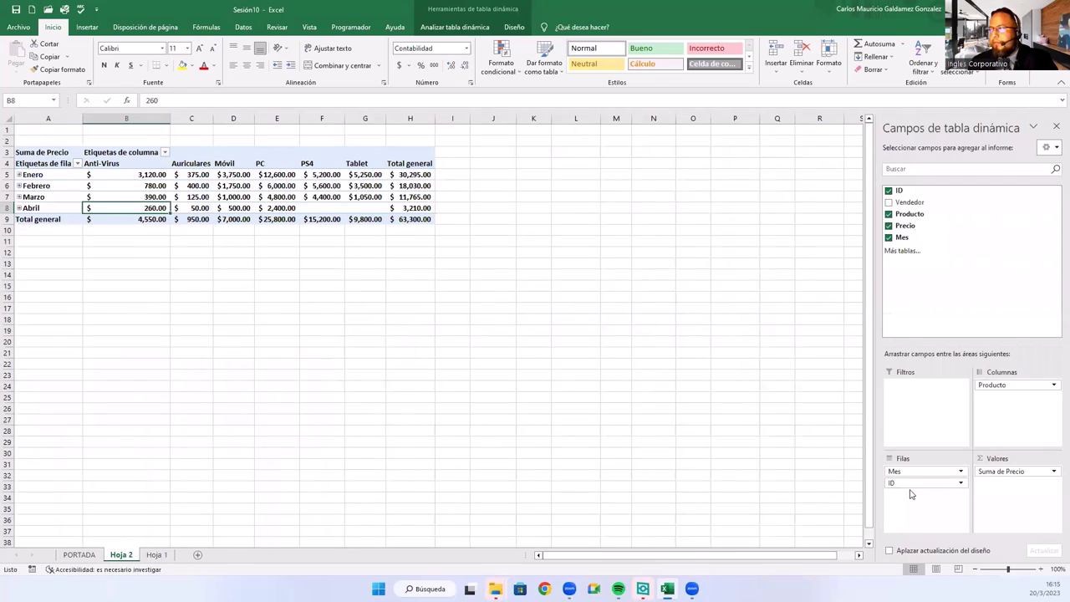
pyautogui.moveTo(912, 483)
pyautogui.mouseDown()
pyautogui.moveTo(989, 314)
pyautogui.moveTo(946, 310)
pyautogui.mouseUp()
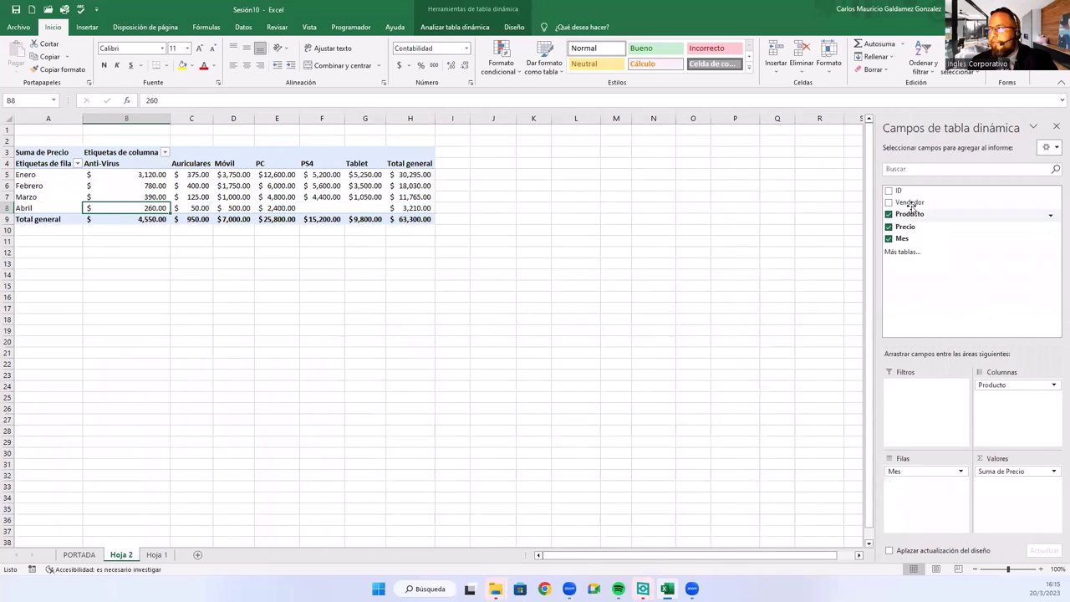
pyautogui.moveTo(908, 202)
pyautogui.mouseDown()
pyautogui.moveTo(901, 471)
pyautogui.moveTo(941, 324)
pyautogui.mouseUp()
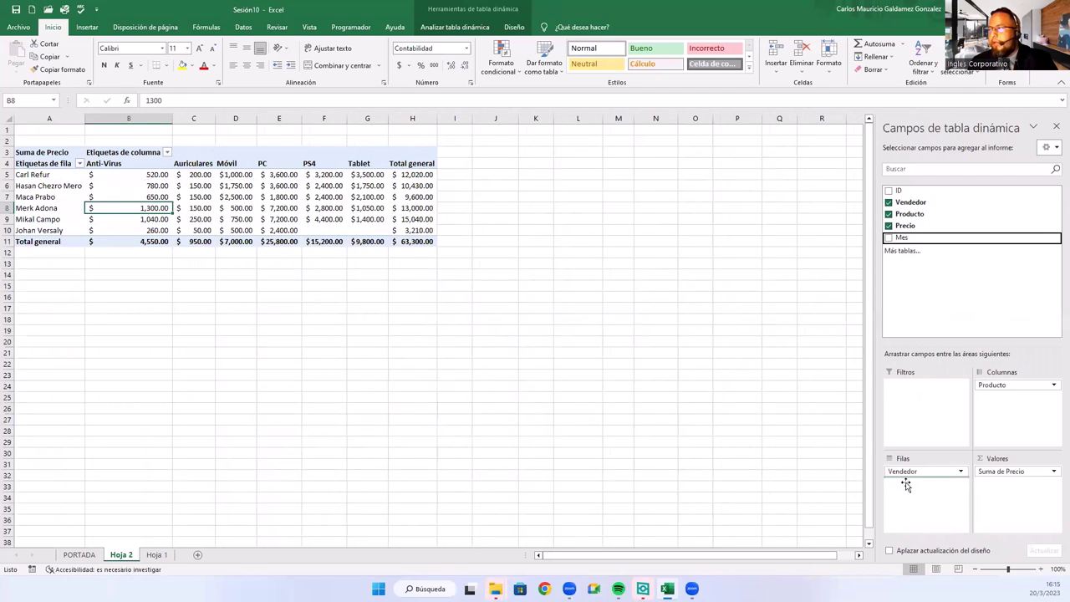
pyautogui.moveTo(908, 241); pyautogui.dragTo(909, 483)
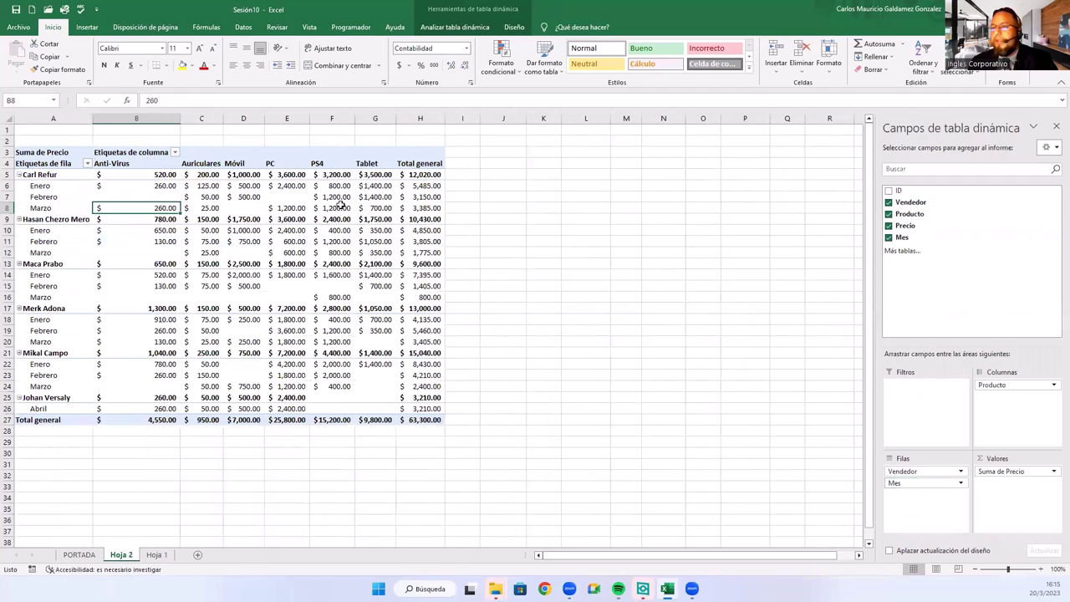
pyautogui.click(147, 232)
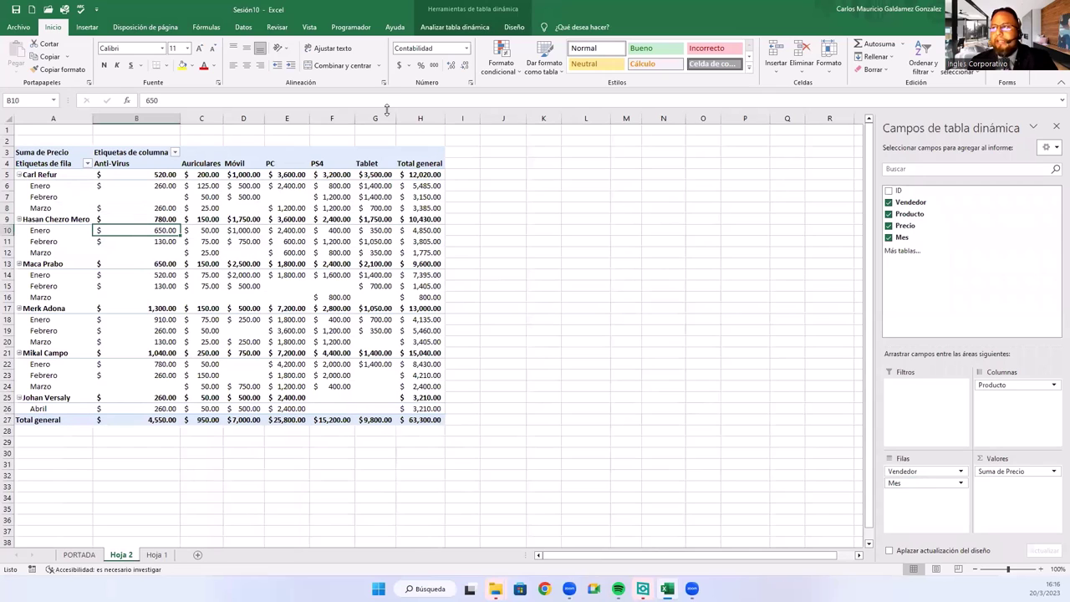
pyautogui.click(452, 30)
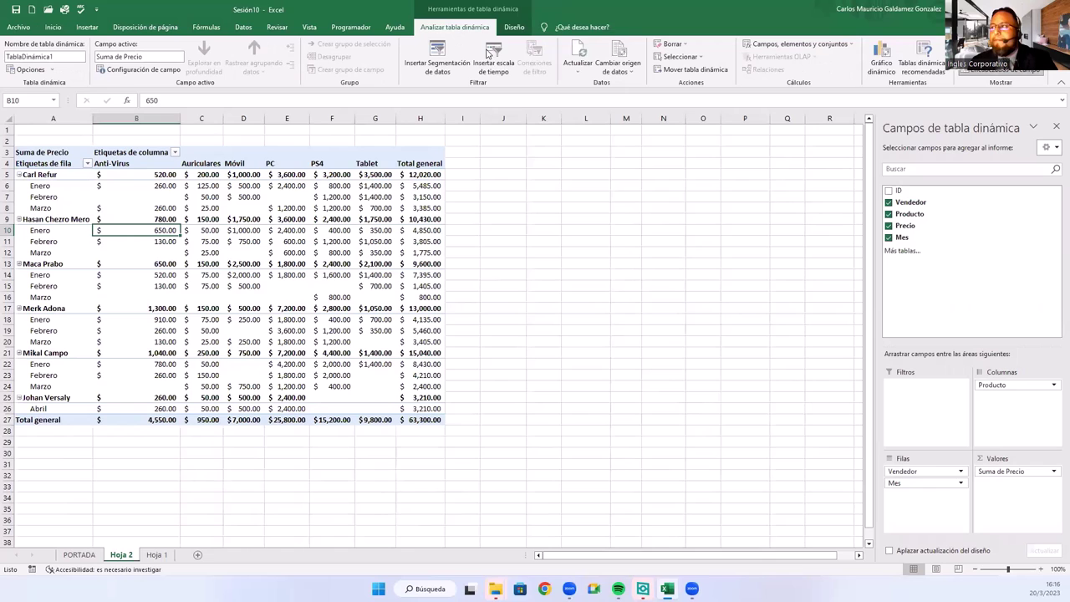
pyautogui.click(577, 52)
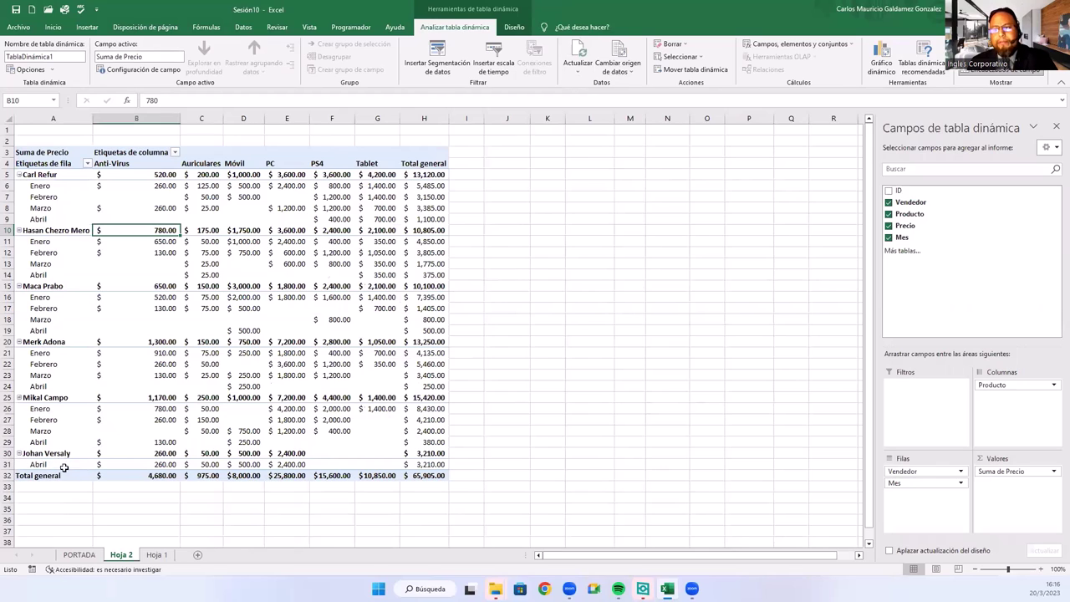
pyautogui.click(42, 466)
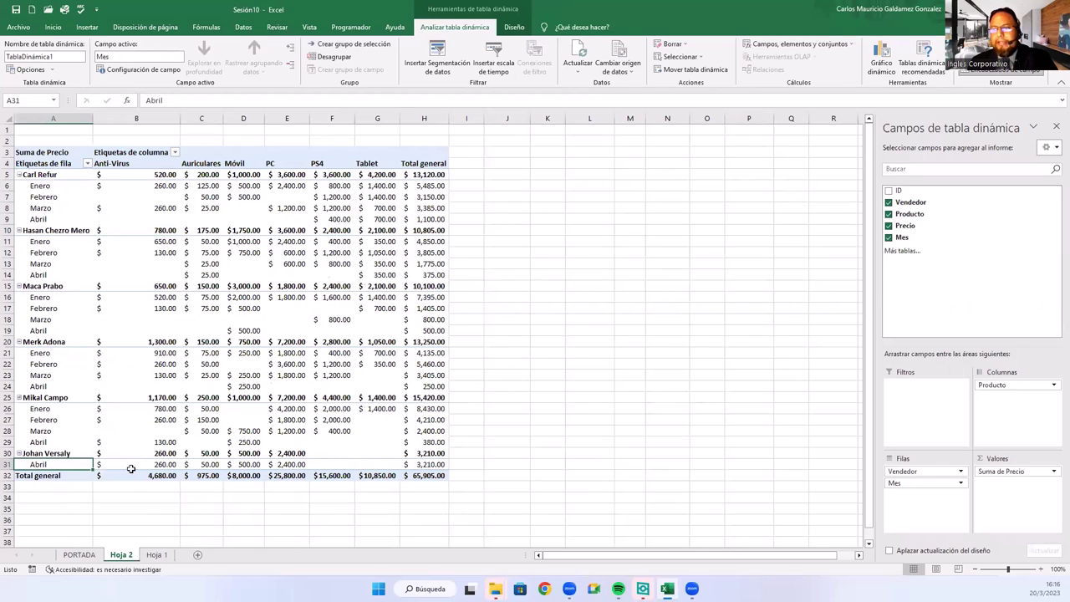
pyautogui.moveTo(133, 466); pyautogui.dragTo(293, 465)
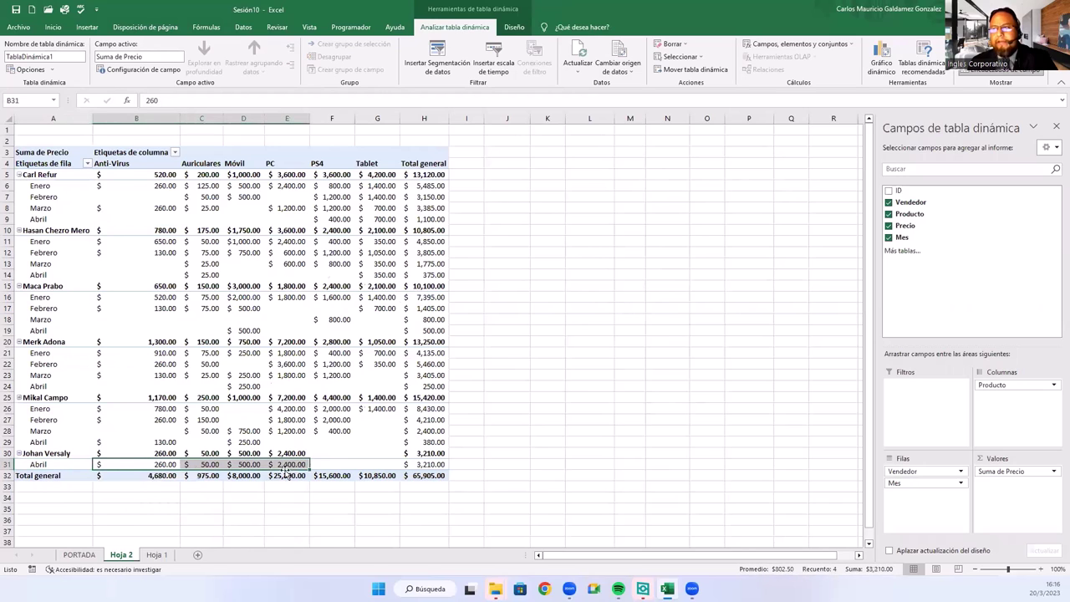
pyautogui.click(248, 432)
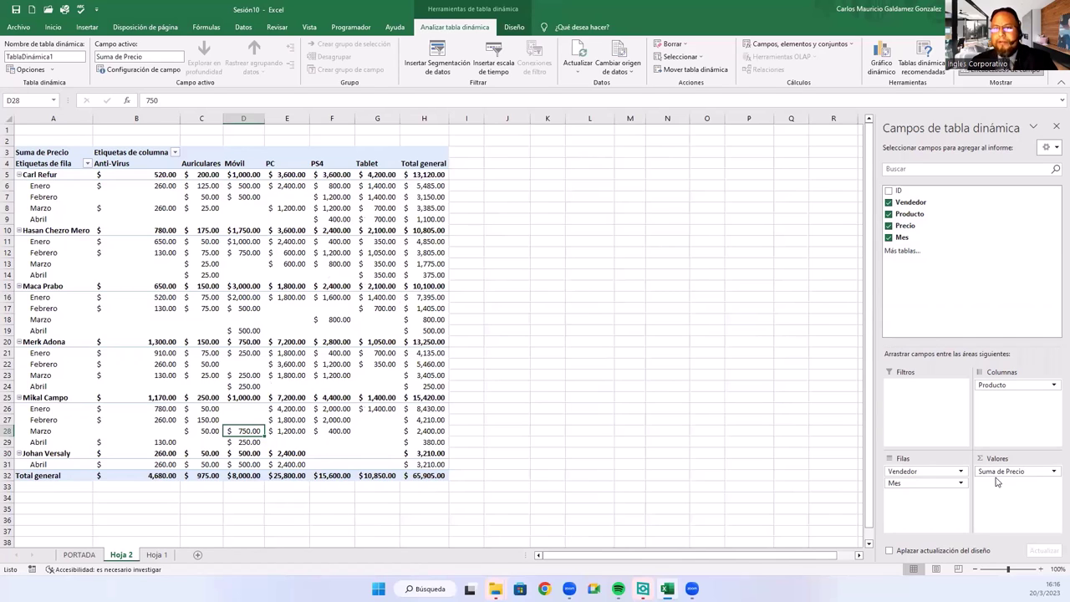
# - Change the Precio value field summary from Suma to Recuento to get Cuenta de Precio
pyautogui.click(1055, 473)
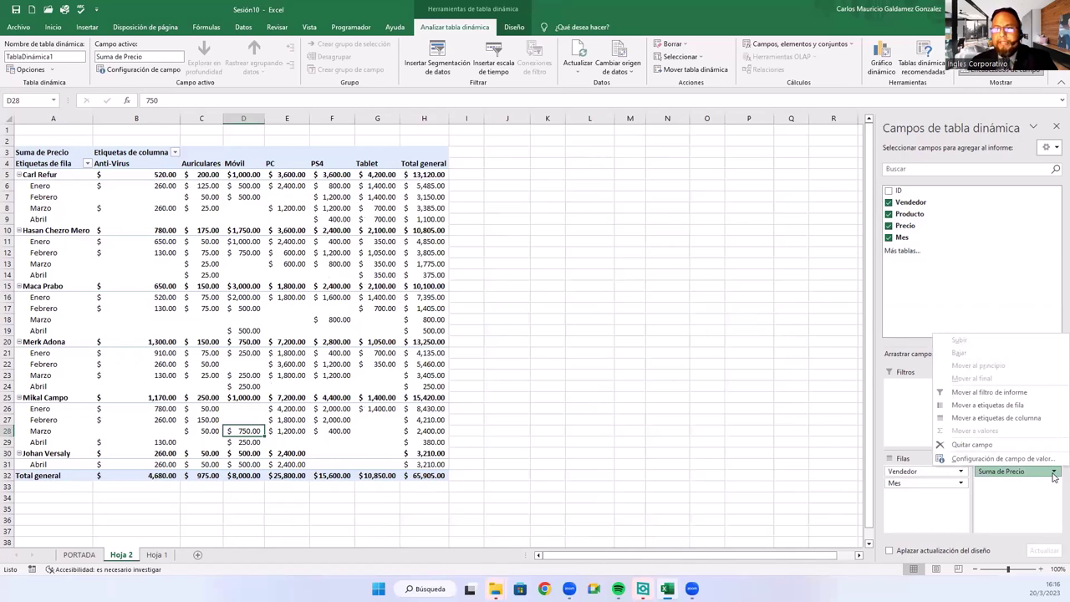
pyautogui.click(1004, 459)
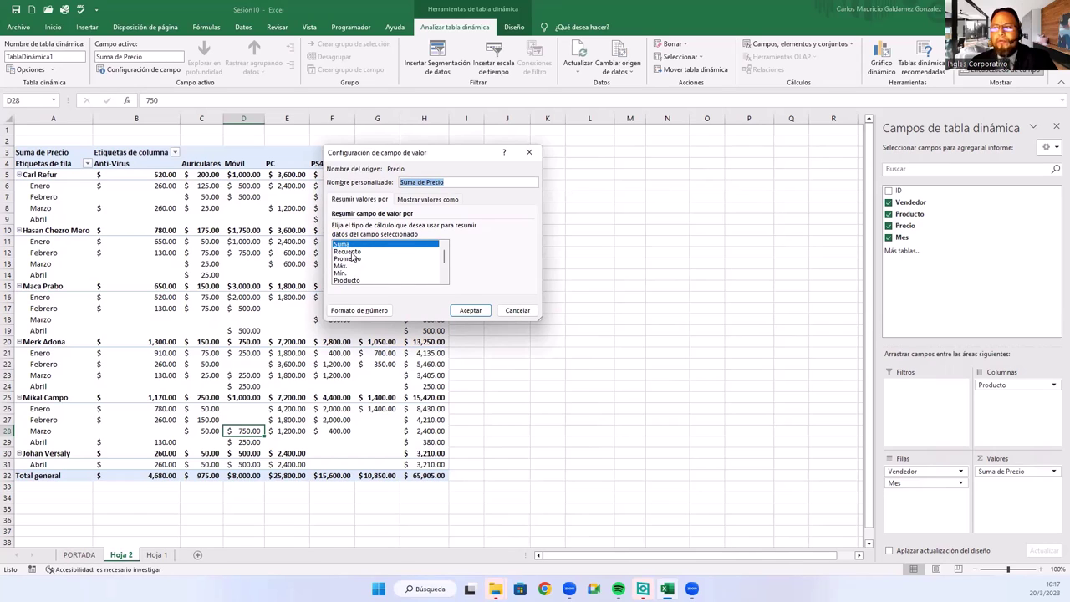
pyautogui.click(352, 253)
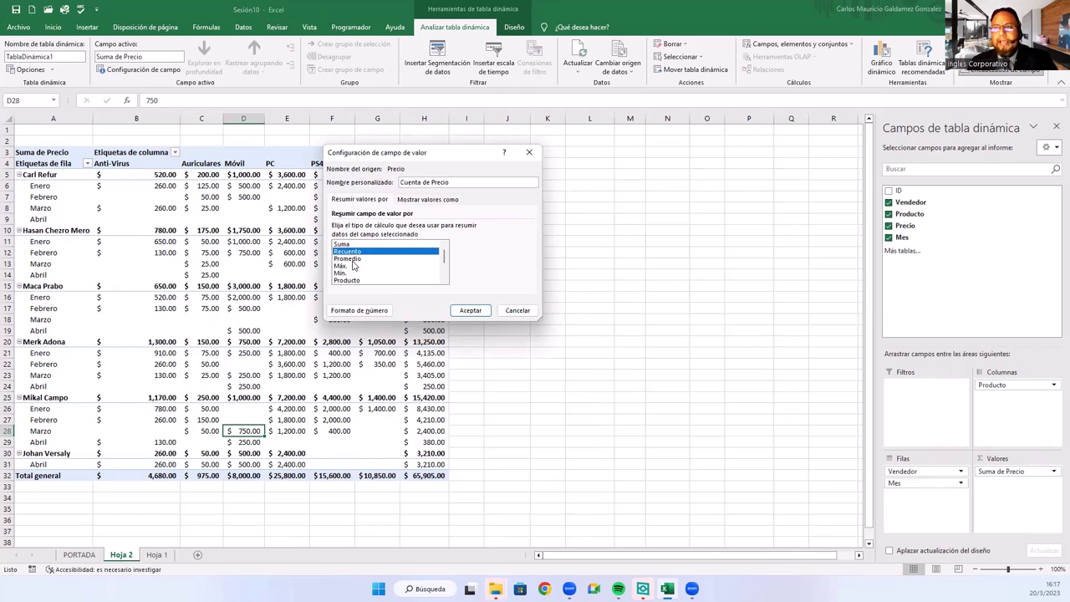
pyautogui.click(351, 259)
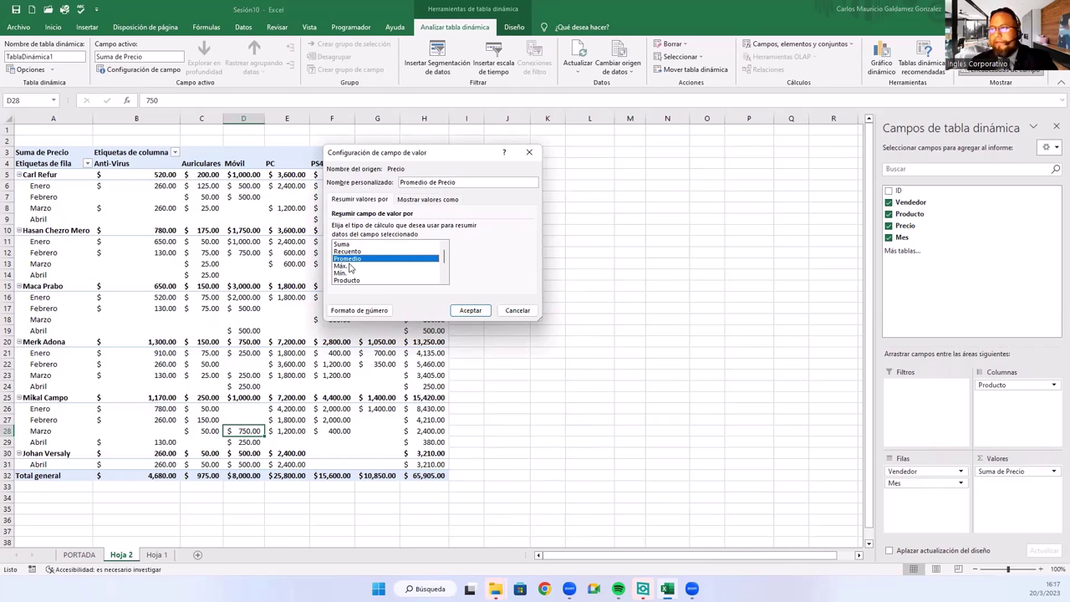
pyautogui.click(347, 266)
pyautogui.click(347, 274)
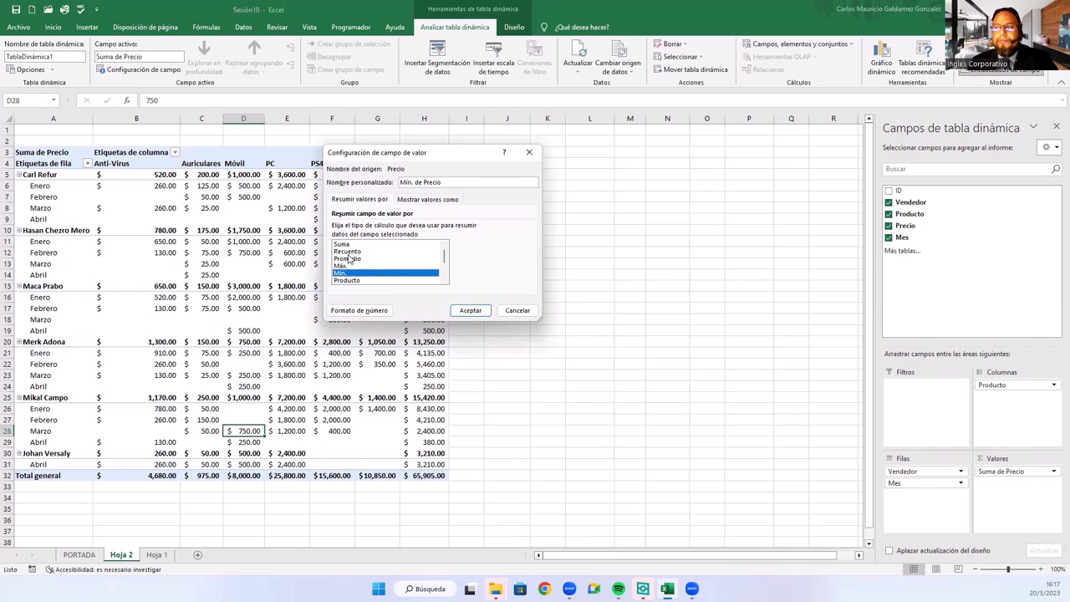
pyautogui.click(348, 252)
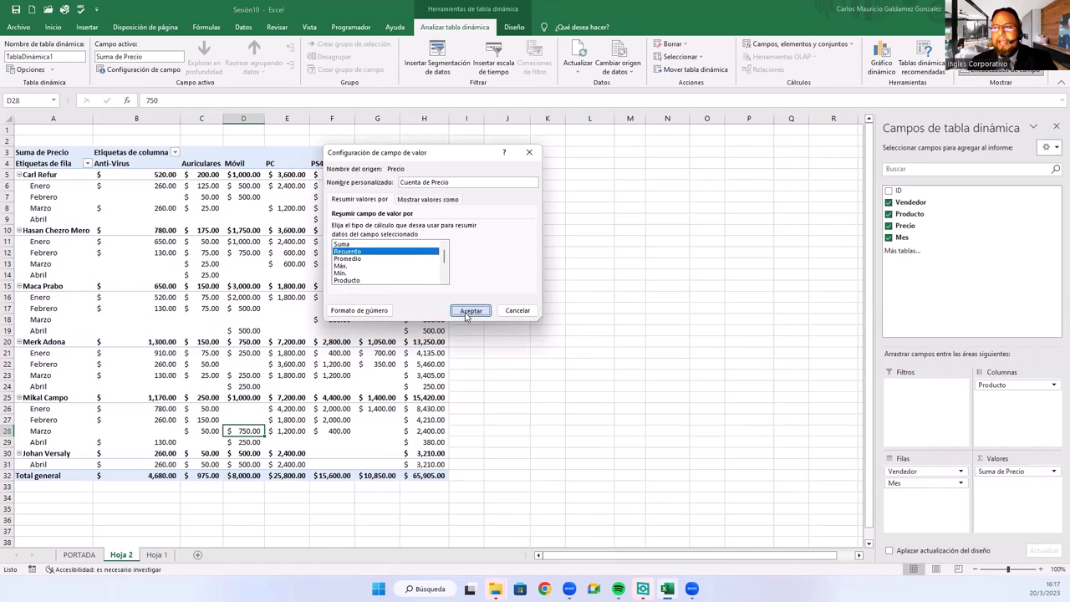
pyautogui.click(468, 312)
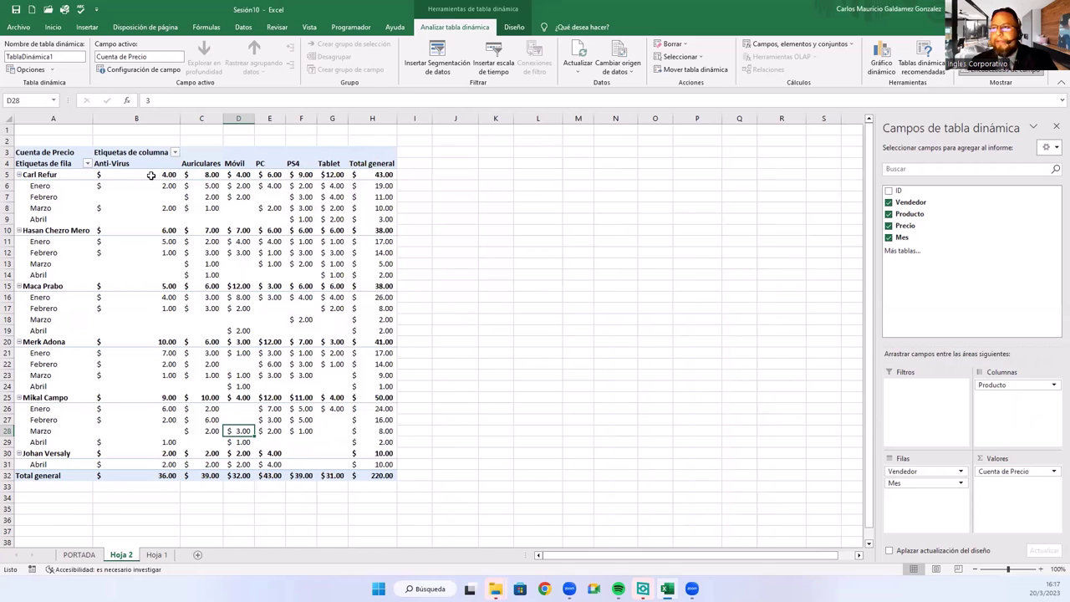
# - Format the pivot values B5:H32 as Número with zero decimal places
pyautogui.moveTo(151, 175); pyautogui.dragTo(372, 476)
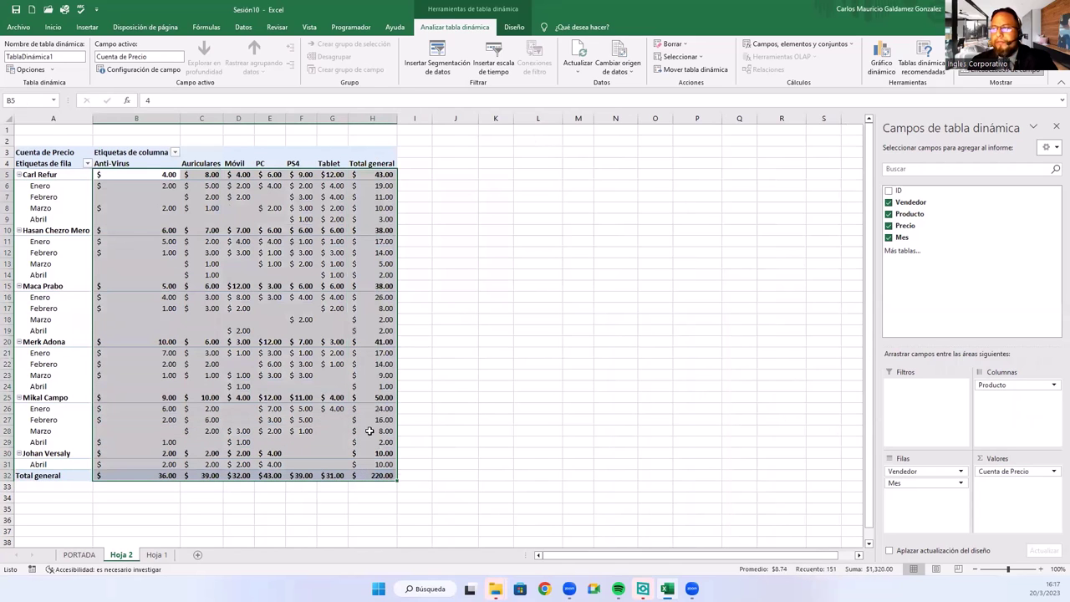
pyautogui.click(53, 27)
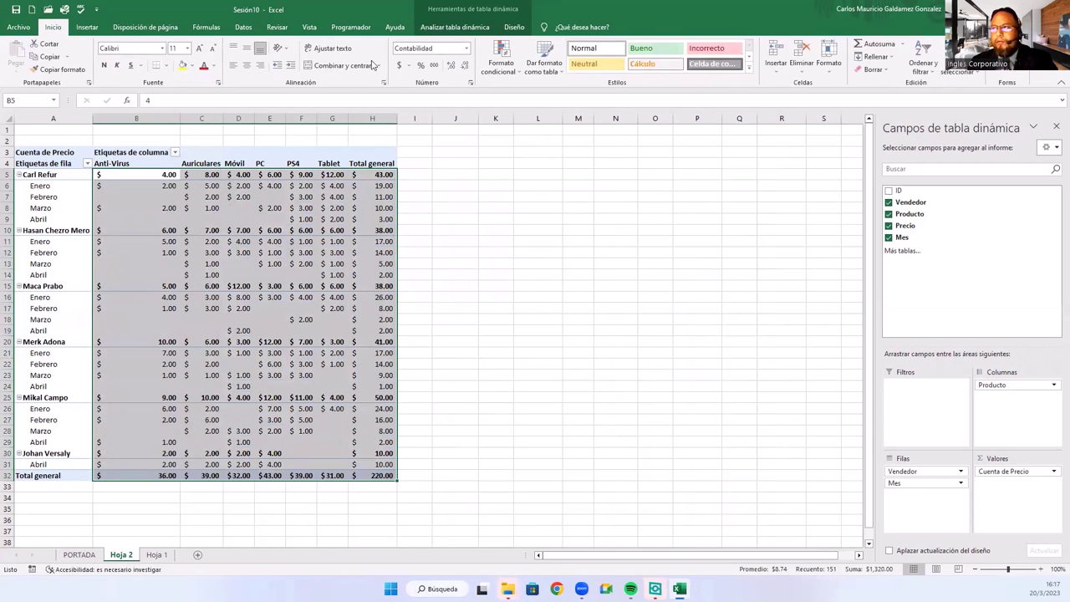
pyautogui.click(443, 28)
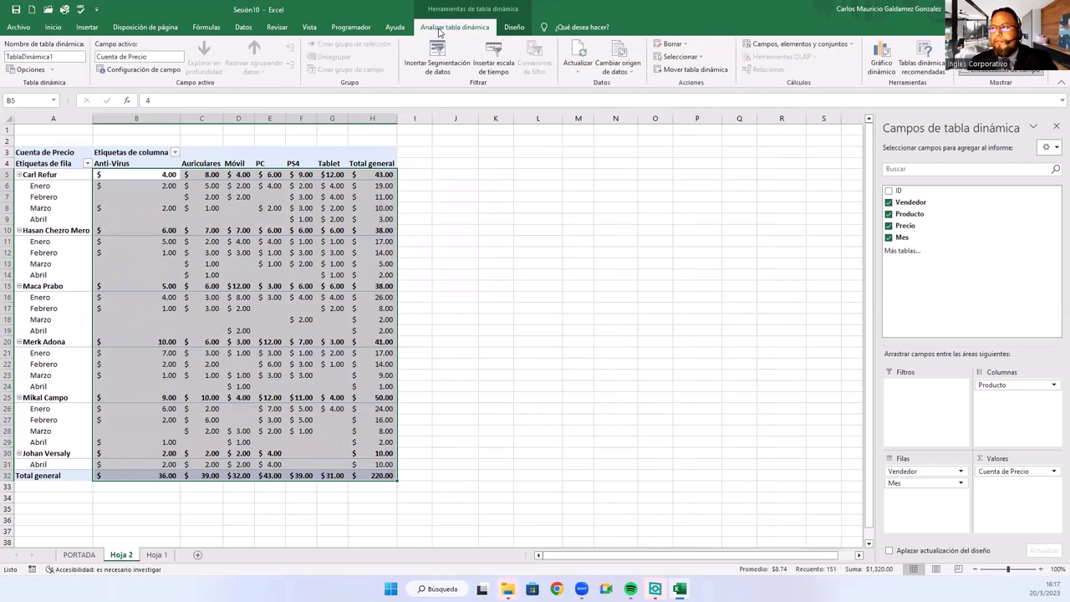
pyautogui.click(50, 27)
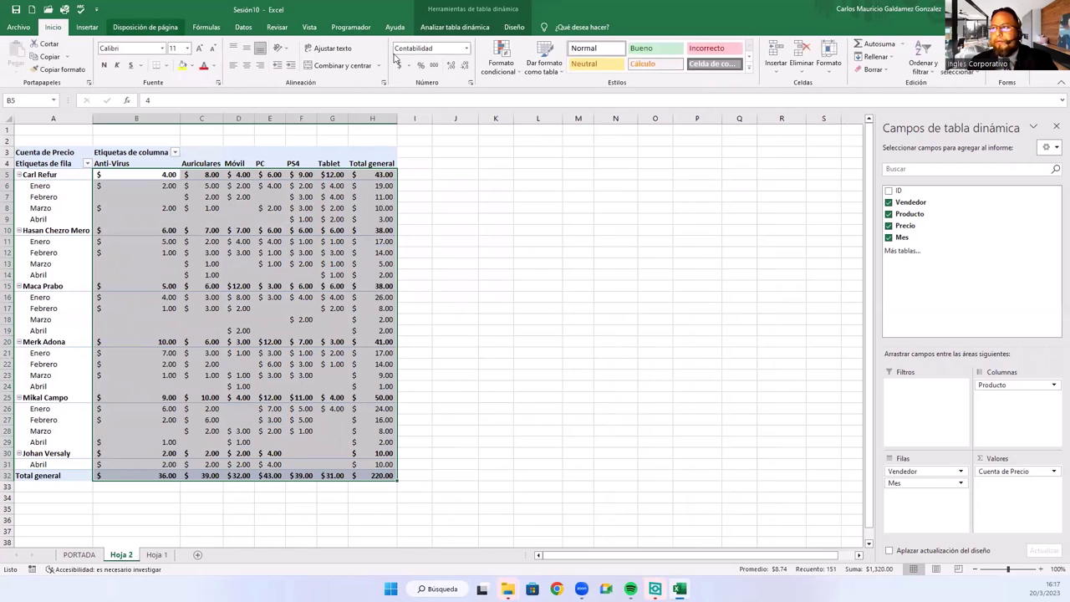
pyautogui.click(465, 50)
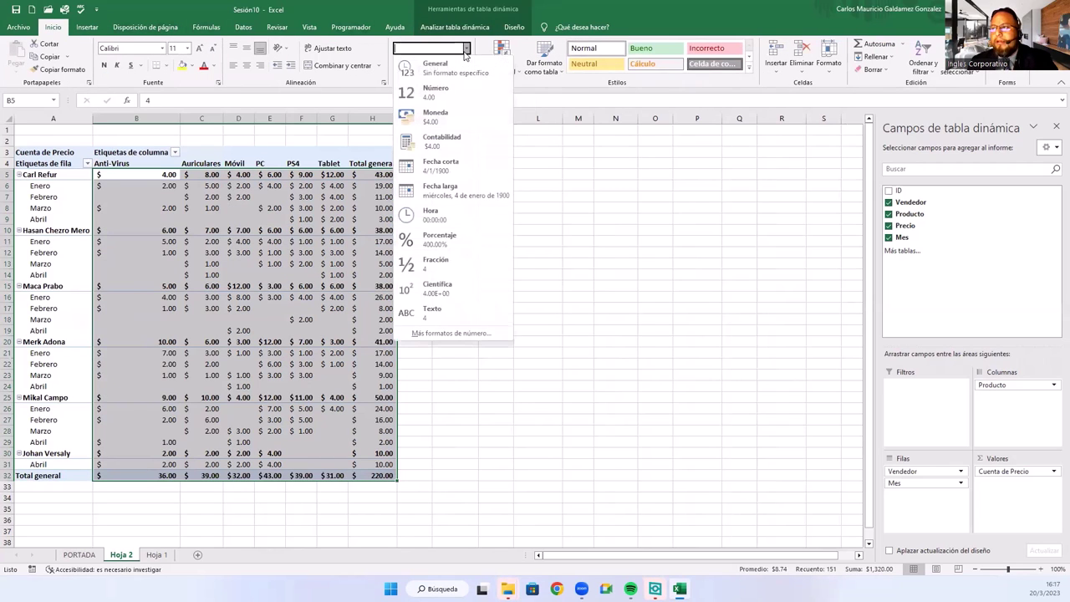
pyautogui.click(459, 92)
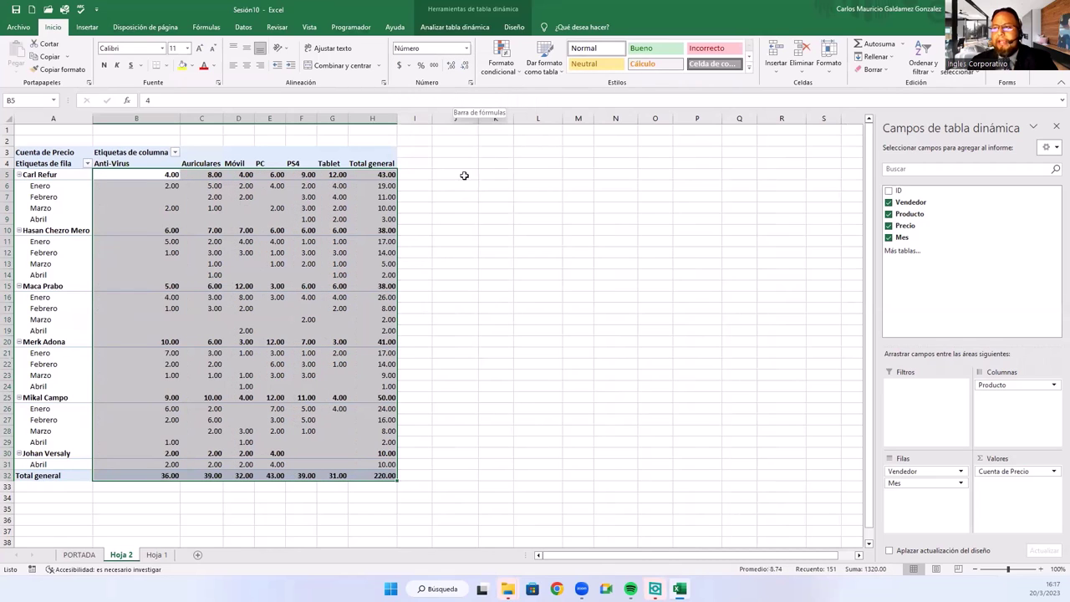
pyautogui.click(466, 66)
pyautogui.click(467, 66)
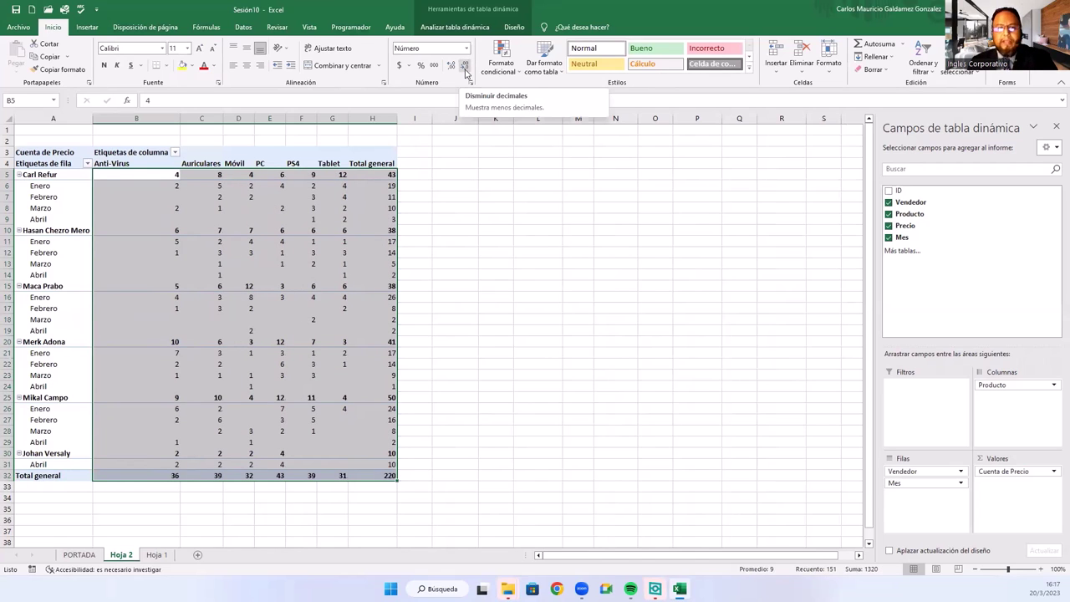
pyautogui.click(351, 199)
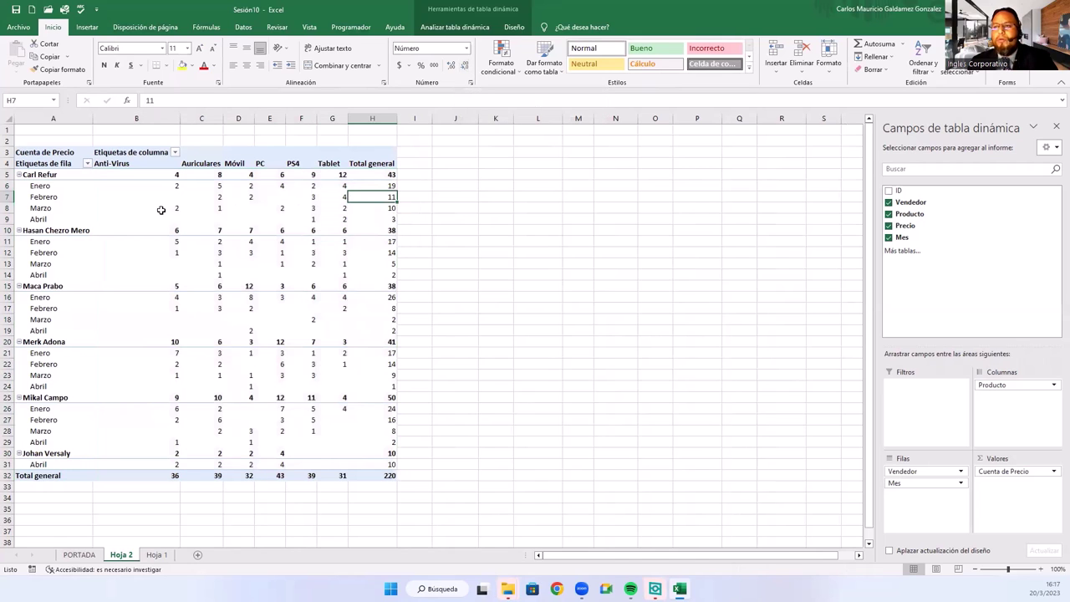
pyautogui.click(39, 174)
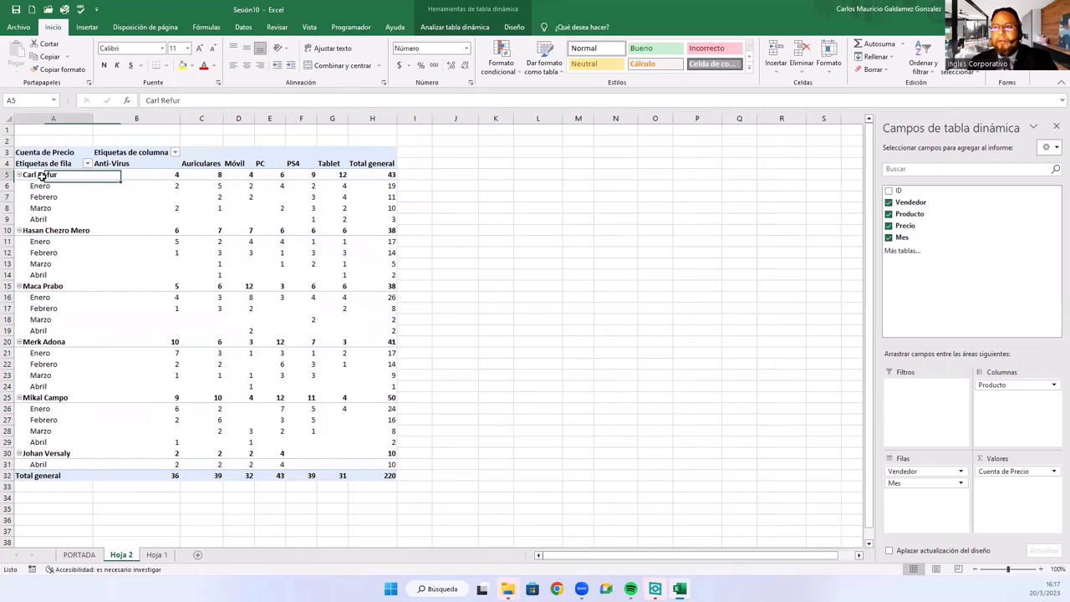
pyautogui.click(42, 230)
pyautogui.click(46, 187)
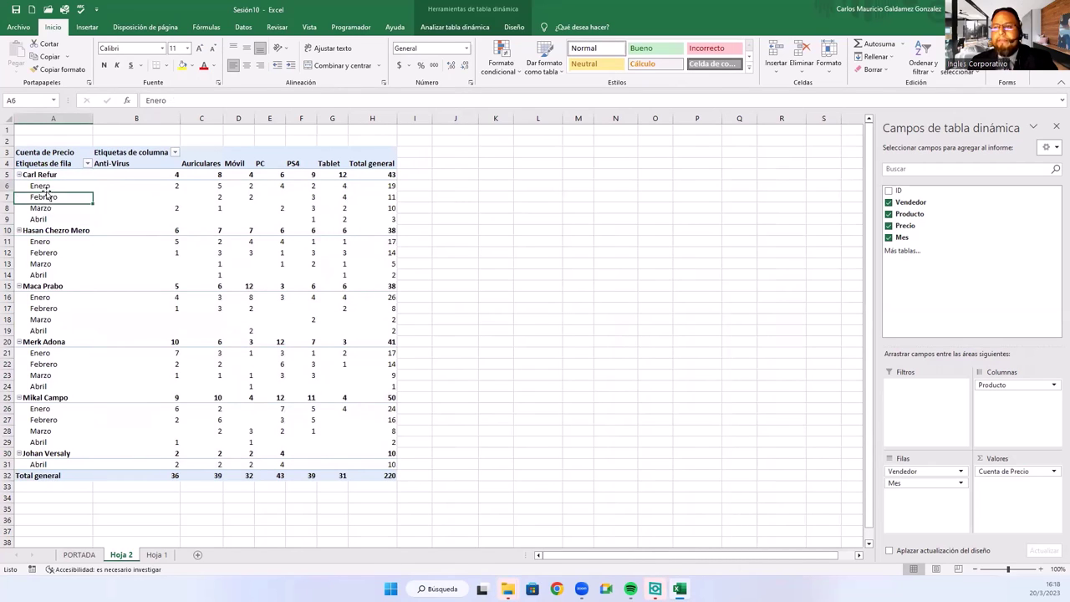
pyautogui.click(46, 197)
pyautogui.click(46, 208)
pyautogui.click(47, 219)
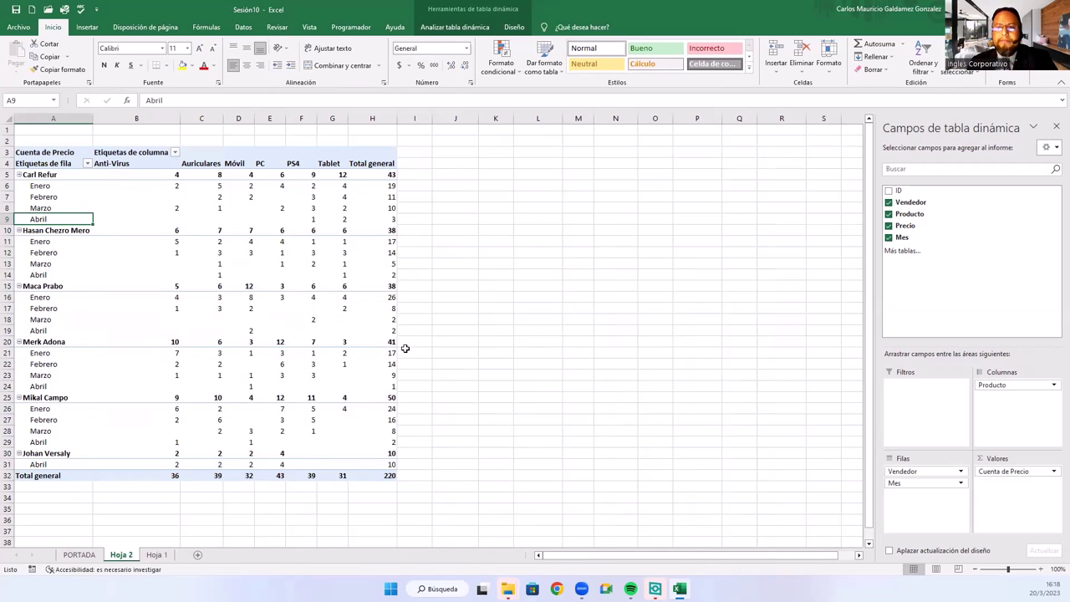
pyautogui.click(209, 286)
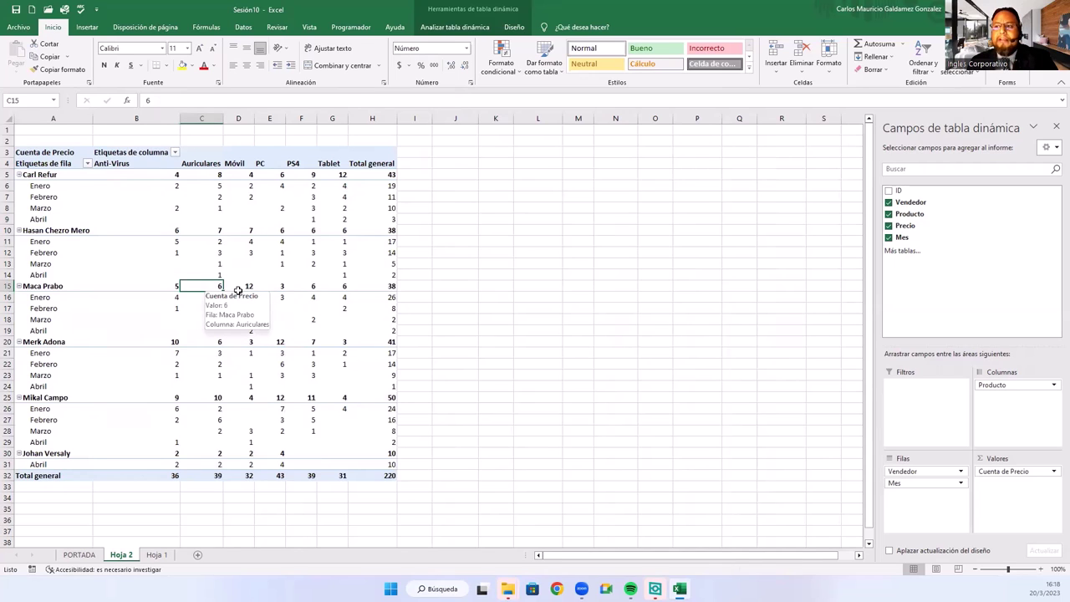
pyautogui.click(136, 177)
pyautogui.moveTo(136, 178)
pyautogui.mouseDown()
pyautogui.moveTo(306, 382)
pyautogui.moveTo(360, 470)
pyautogui.mouseUp()
pyautogui.click(304, 373)
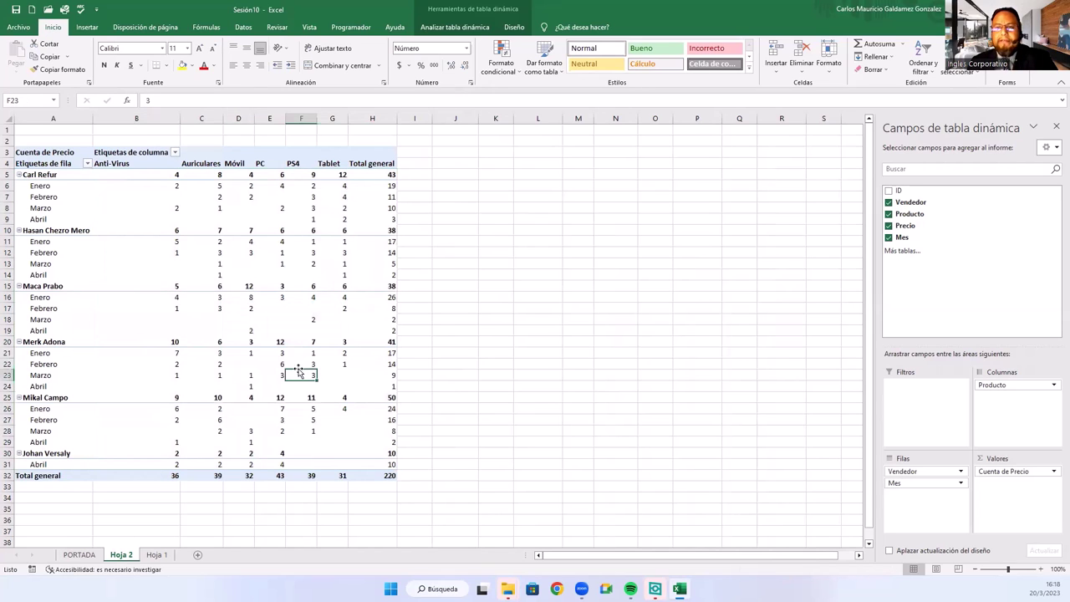
pyautogui.click(170, 297)
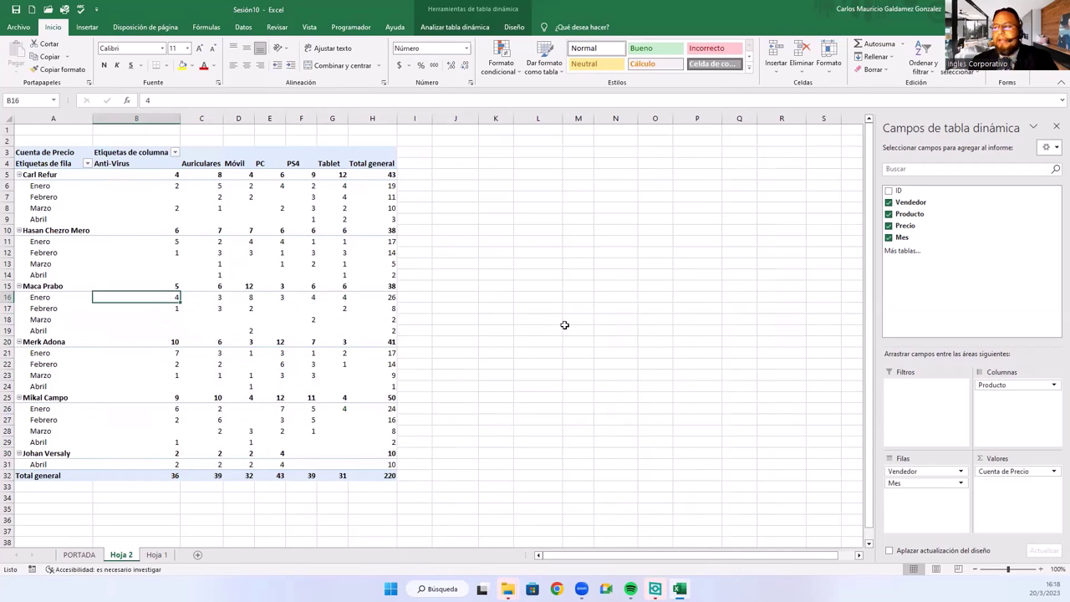
pyautogui.click(1055, 473)
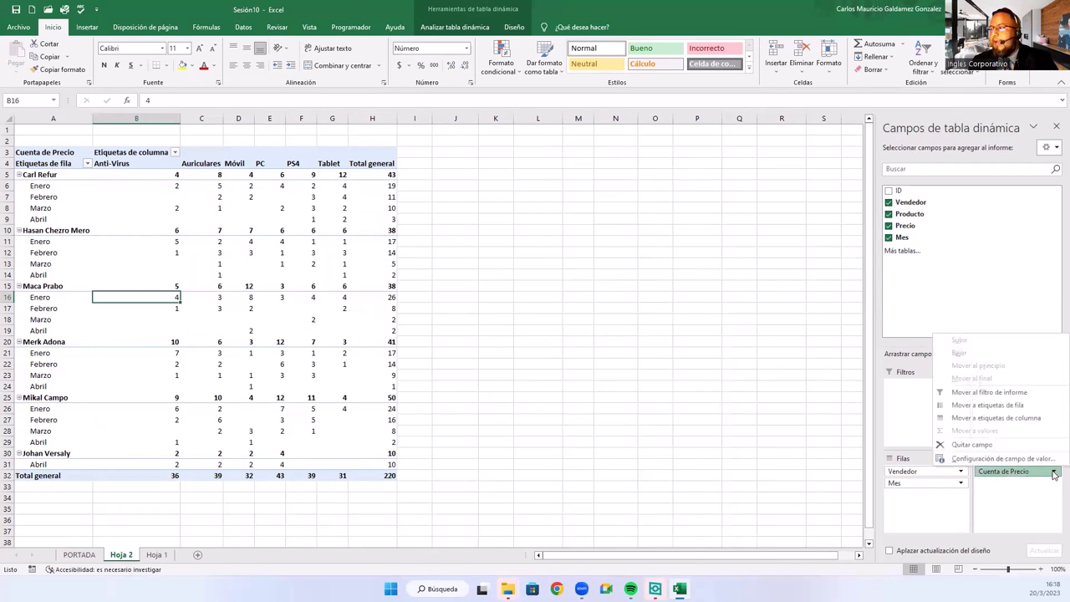
pyautogui.click(971, 459)
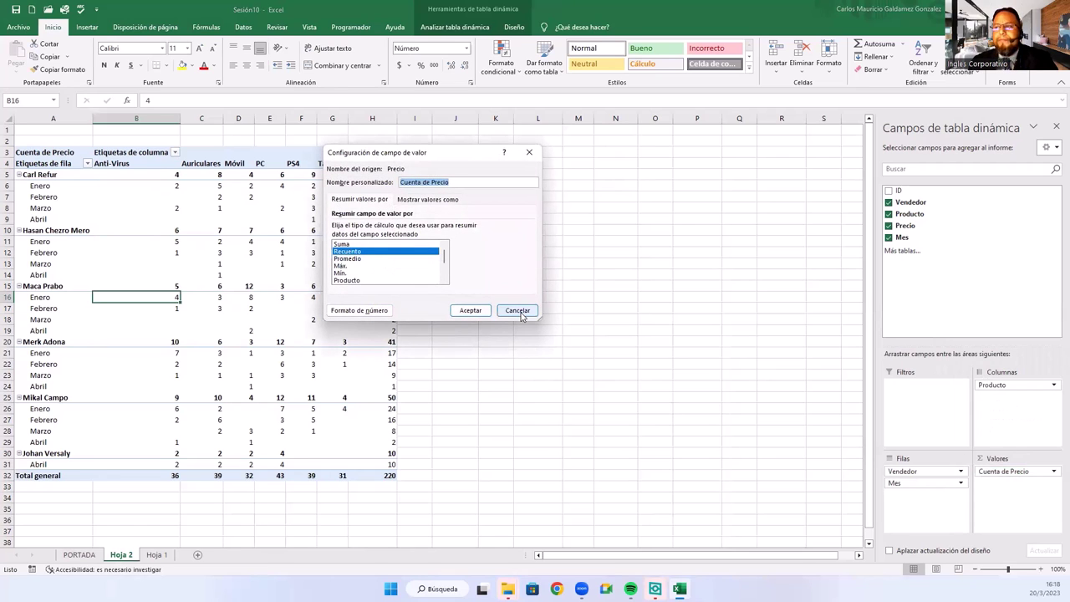
pyautogui.click(518, 310)
pyautogui.moveTo(159, 174); pyautogui.dragTo(372, 473)
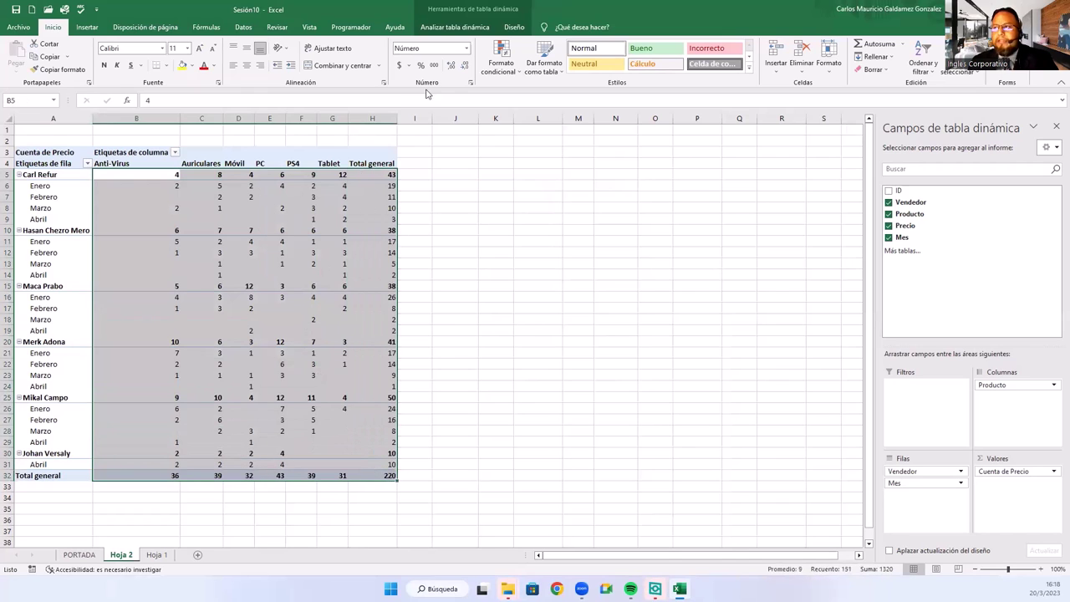
pyautogui.click(276, 253)
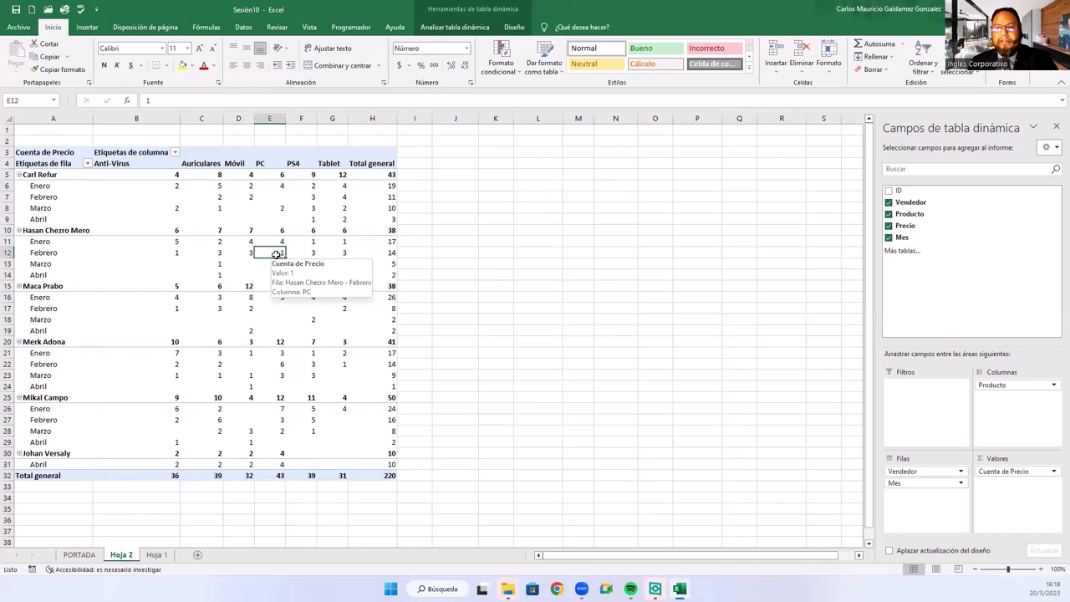